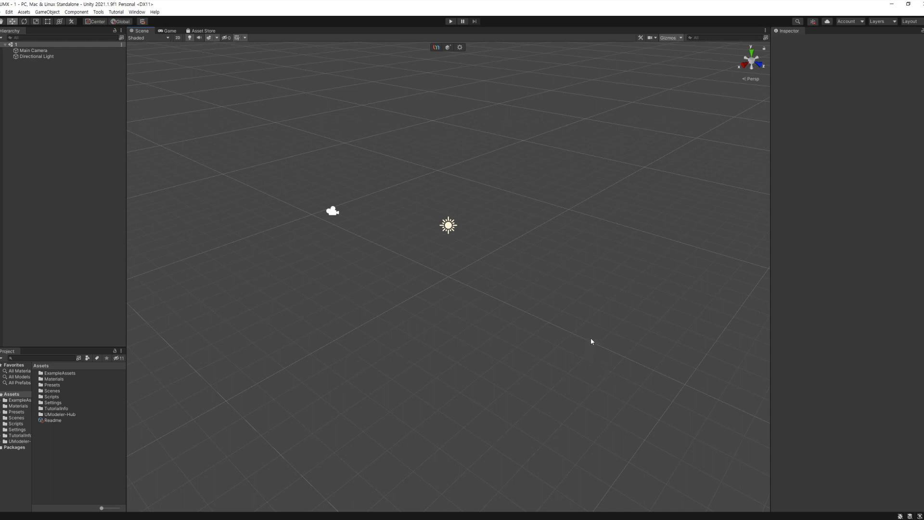
# Step: Create a new UModeler X object in the scene
pyautogui.scroll(5, 591, 340)
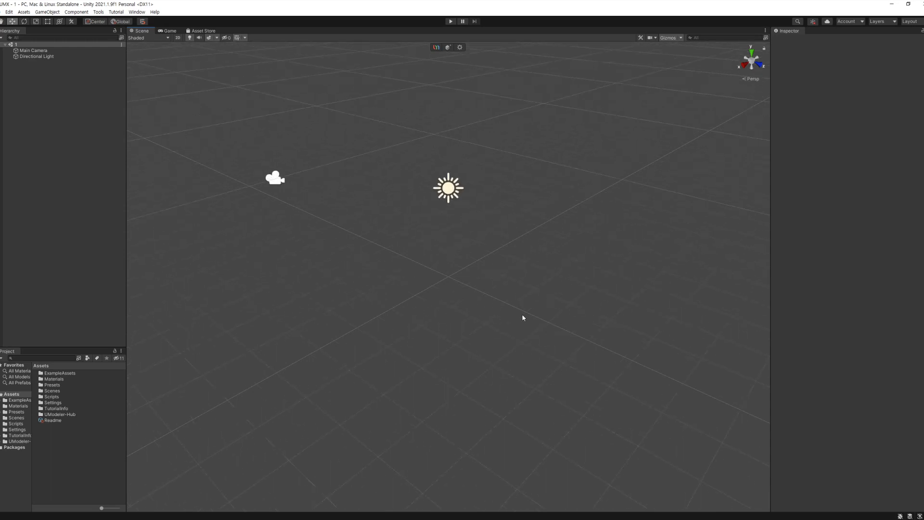
pyautogui.keyDown('alt'); pyautogui.moveTo(521, 314); pyautogui.dragTo(504, 286); pyautogui.keyUp('alt')
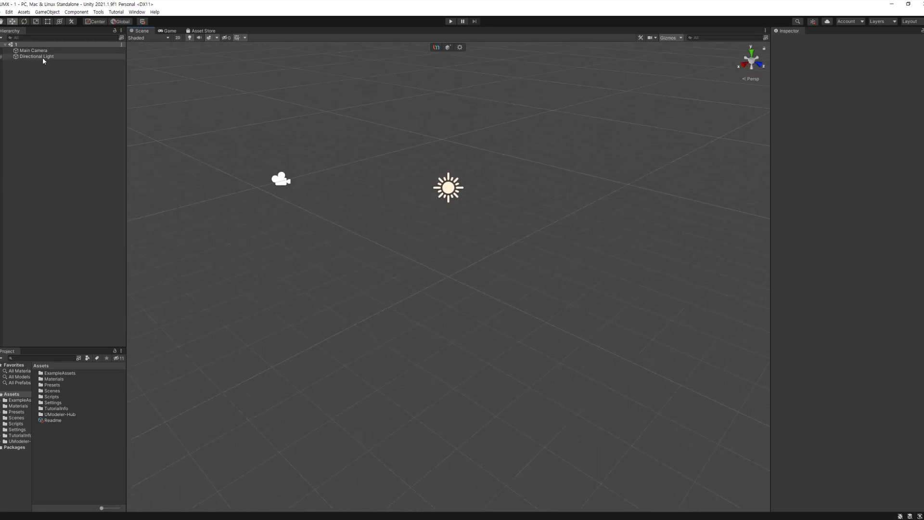
pyautogui.keyDown('alt'); pyautogui.moveTo(421, 195); pyautogui.dragTo(539, 238); pyautogui.keyUp('alt')
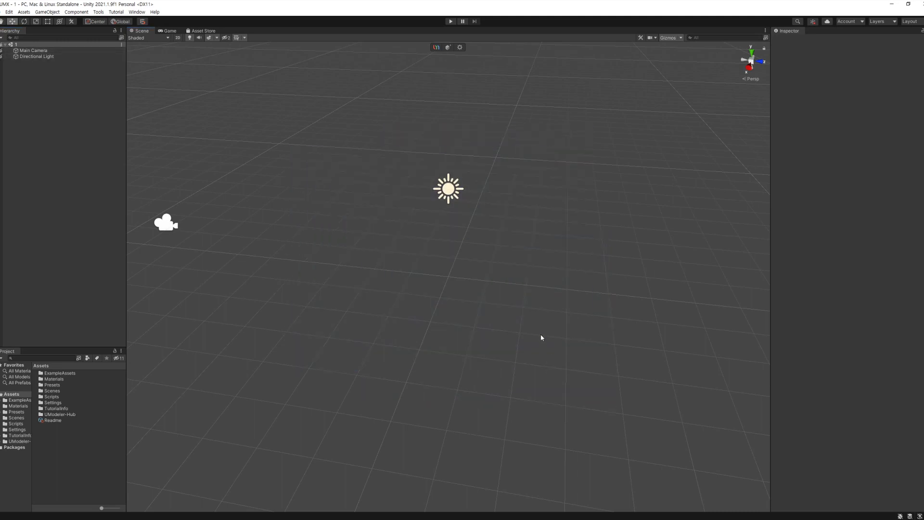
pyautogui.scroll(3, 541, 336)
pyautogui.moveTo(304, 139); pyautogui.dragTo(641, 386)
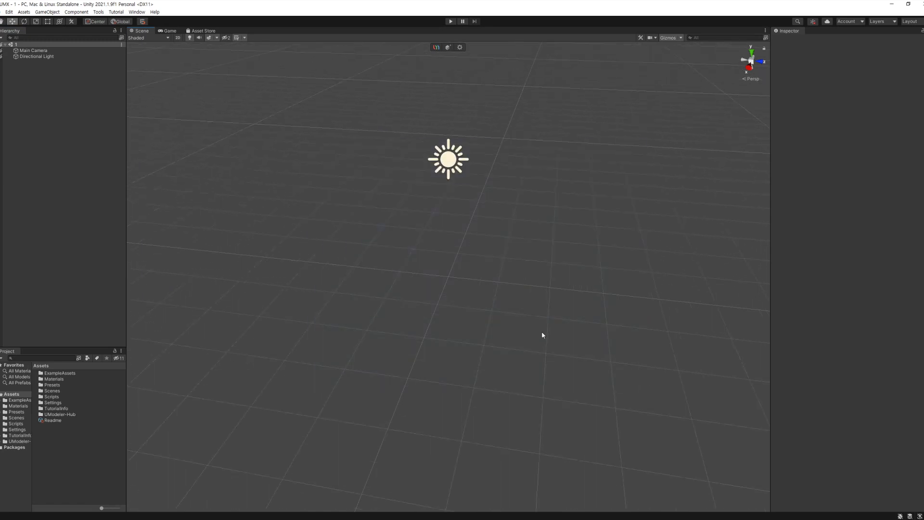
pyautogui.click(1, 56)
pyautogui.click(449, 48)
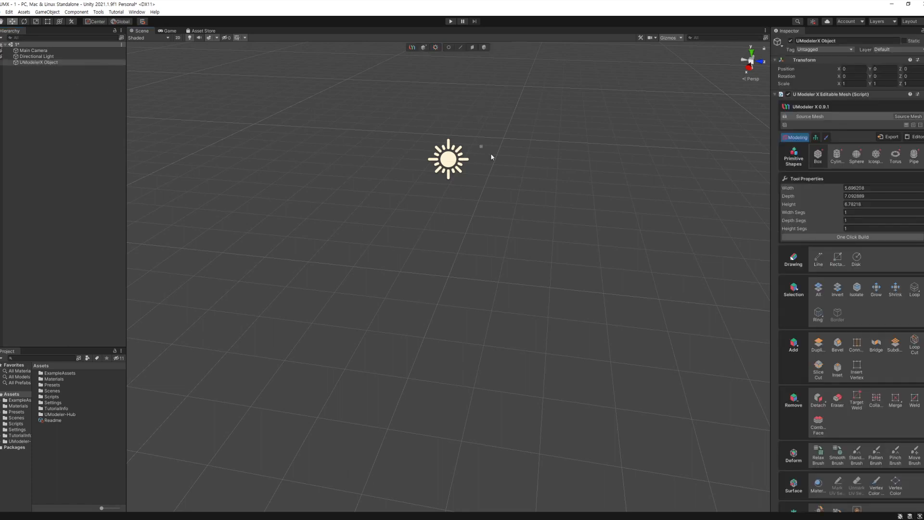
# Step: Draw a sphere primitive with a radius of about 1.35 near the scene's origin and set its segments to 11
pyautogui.keyDown('alt'); pyautogui.moveTo(547, 211); pyautogui.dragTo(619, 229); pyautogui.keyUp('alt')
pyautogui.moveTo(460, 228); pyautogui.dragTo(516, 208, button='middle')
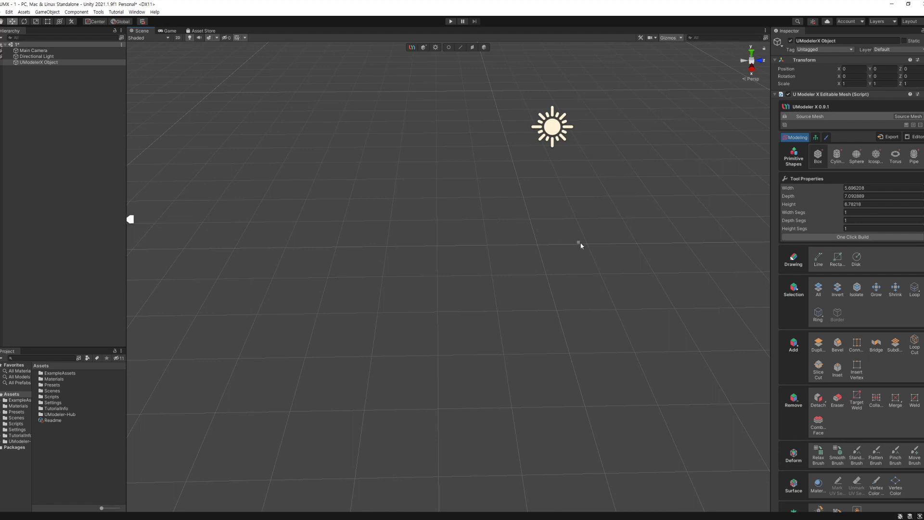
pyautogui.keyDown('alt'); pyautogui.moveTo(599, 246); pyautogui.dragTo(647, 217); pyautogui.keyUp('alt')
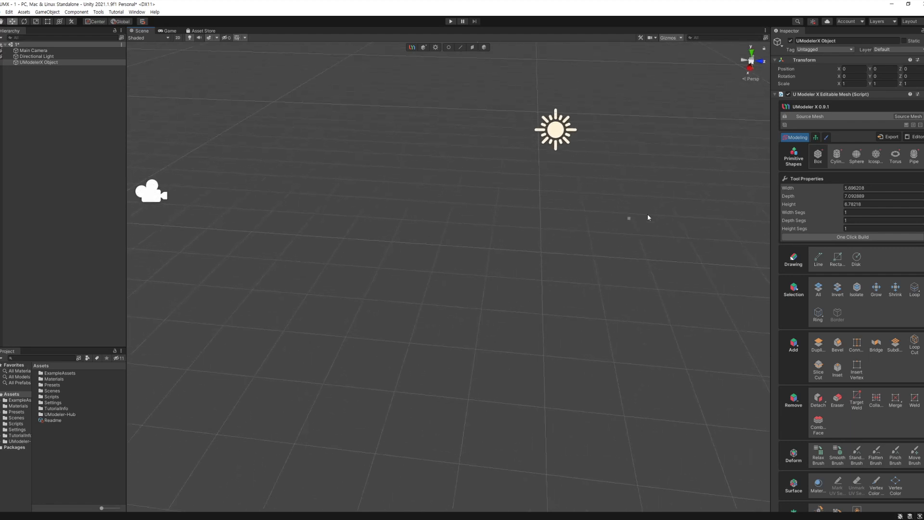
pyautogui.click(857, 156)
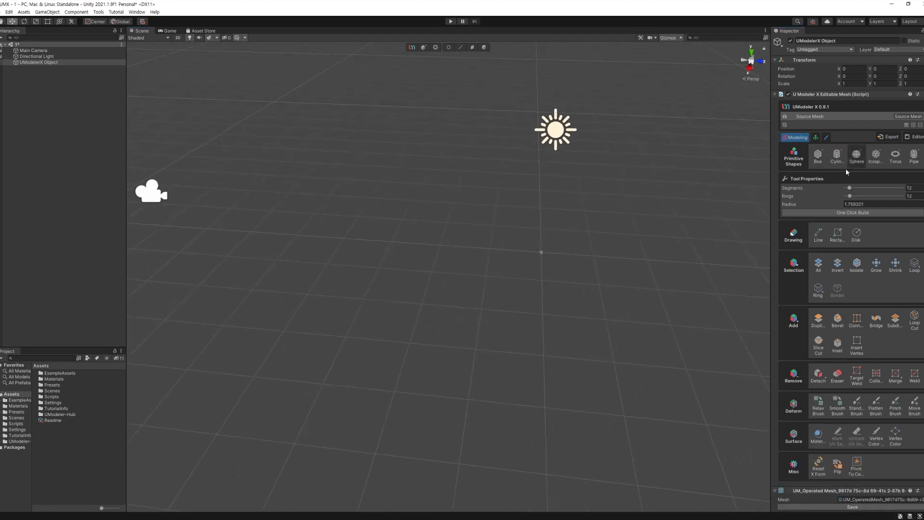
pyautogui.moveTo(523, 261); pyautogui.dragTo(543, 297)
pyautogui.keyDown('alt'); pyautogui.moveTo(628, 308); pyautogui.dragTo(520, 300); pyautogui.keyUp('alt')
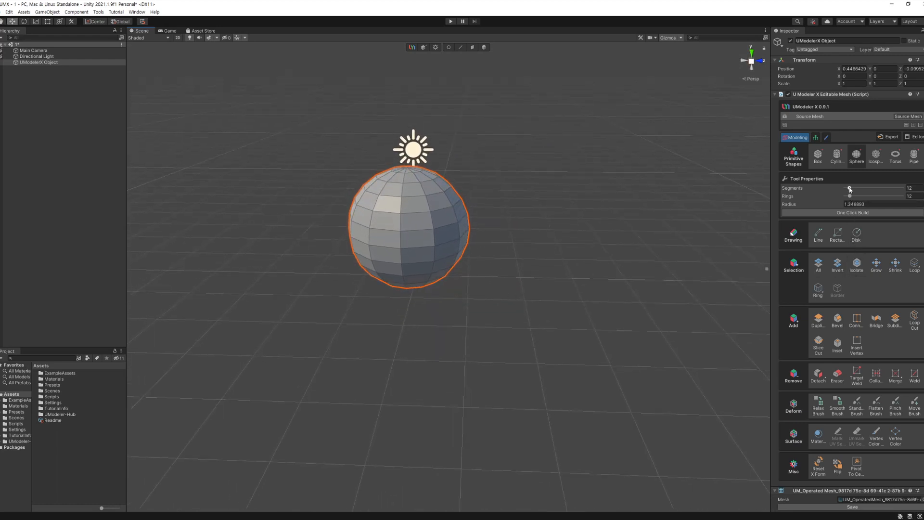
pyautogui.moveTo(850, 190); pyautogui.dragTo(850, 191)
# Step: Select all faces of the sphere's upper half and delete them to leave an open bowl
pyautogui.keyDown('alt'); pyautogui.moveTo(637, 306); pyautogui.dragTo(649, 246); pyautogui.keyUp('alt')
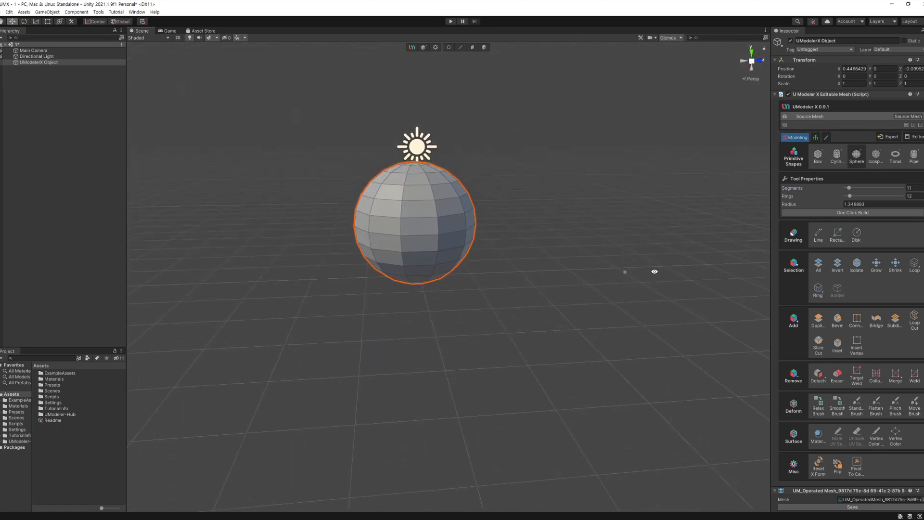
pyautogui.scroll(5, 652, 311)
pyautogui.keyDown('alt'); pyautogui.moveTo(605, 332); pyautogui.dragTo(606, 303); pyautogui.keyUp('alt')
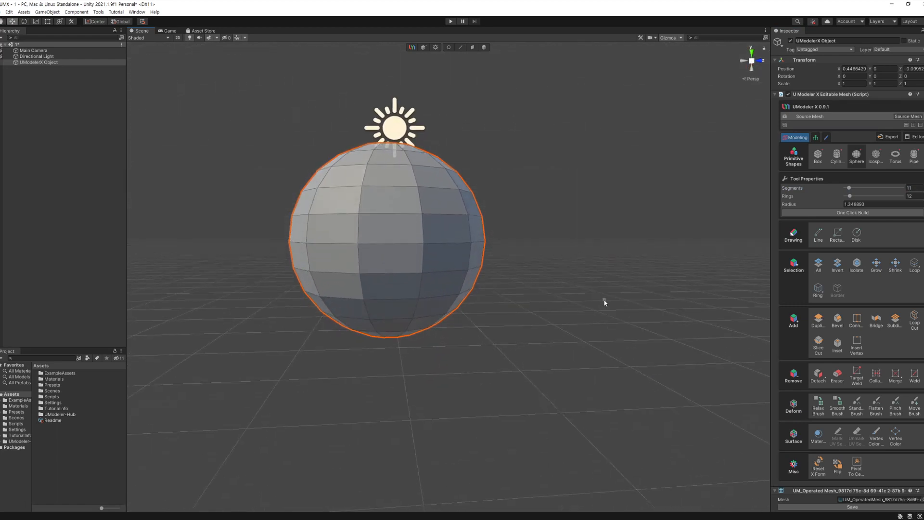
pyautogui.moveTo(462, 233); pyautogui.dragTo(493, 279, button='middle')
pyautogui.keyDown('alt'); pyautogui.moveTo(574, 235); pyautogui.dragTo(541, 231); pyautogui.keyUp('alt')
pyautogui.click(476, 47)
pyautogui.moveTo(273, 121); pyautogui.dragTo(551, 243)
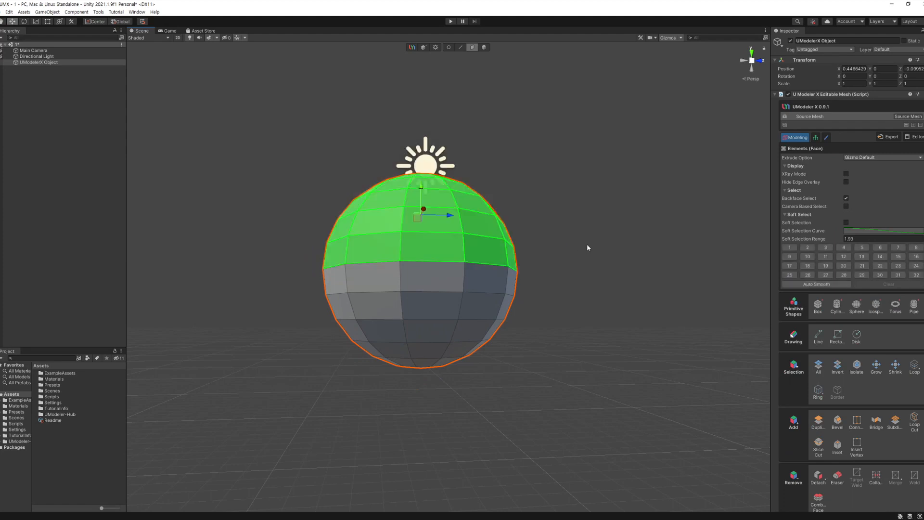
pyautogui.keyDown('alt'); pyautogui.moveTo(638, 244); pyautogui.dragTo(361, 240); pyautogui.keyUp('alt')
pyautogui.moveTo(315, 171); pyautogui.dragTo(534, 267)
pyautogui.keyDown('alt'); pyautogui.moveTo(614, 280); pyautogui.dragTo(577, 308); pyautogui.keyUp('alt')
pyautogui.press('Delete')
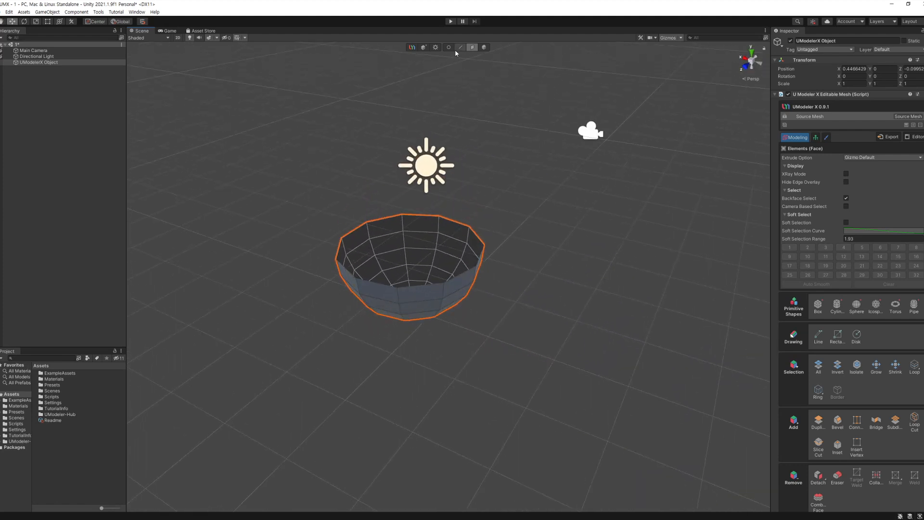
# Step: Select the open rim's edge loop and raise it slightly along the Y axis to deepen the bowl
pyautogui.click(460, 48)
pyautogui.doubleClick(480, 260)
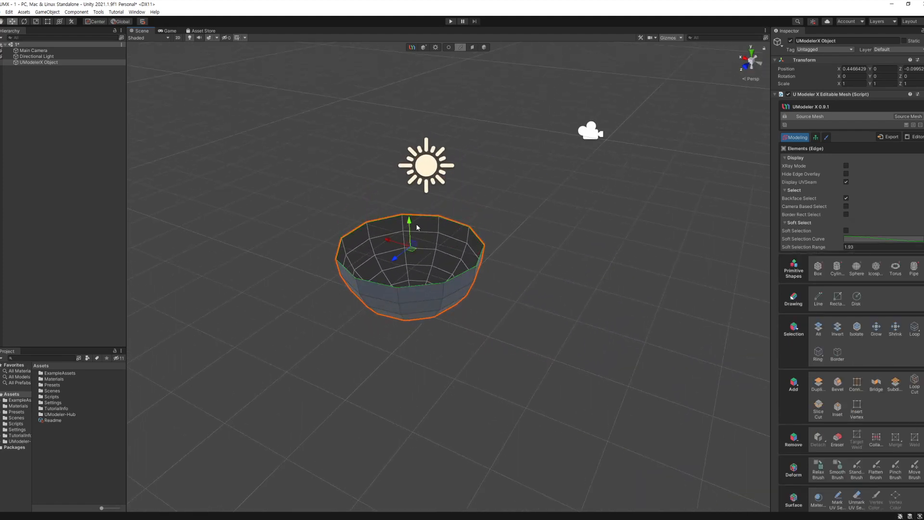
pyautogui.moveTo(408, 226); pyautogui.dragTo(408, 208)
# Step: Set the bowl object's X and Z positions to 0
pyautogui.keyDown('alt'); pyautogui.moveTo(476, 282); pyautogui.dragTo(561, 423); pyautogui.keyUp('alt')
pyautogui.doubleClick(460, 298)
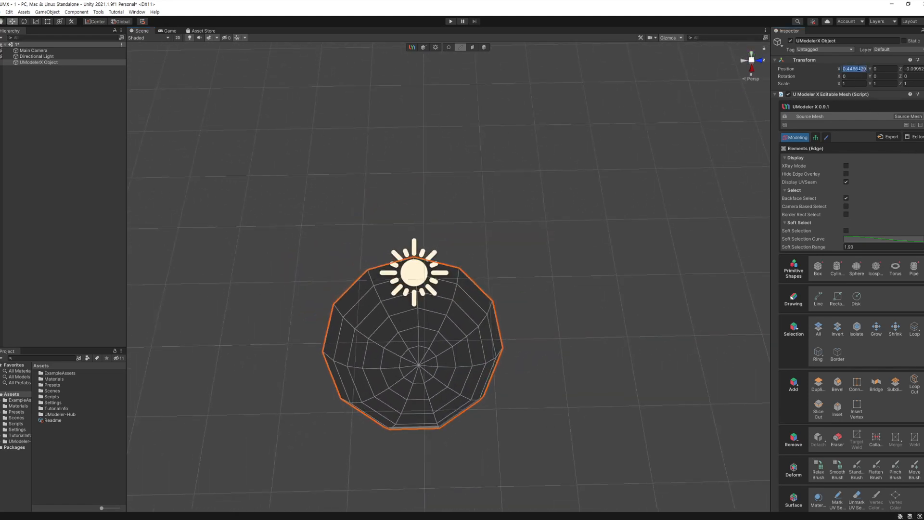
pyautogui.write('0')
pyautogui.click(912, 69)
pyautogui.write('0')
pyautogui.keyDown('alt'); pyautogui.moveTo(586, 170); pyautogui.dragTo(561, 147); pyautogui.keyUp('alt')
# Step: Move the bowl's pivot to its center and set the object's X position to 0
pyautogui.scroll(-8, 830, 387)
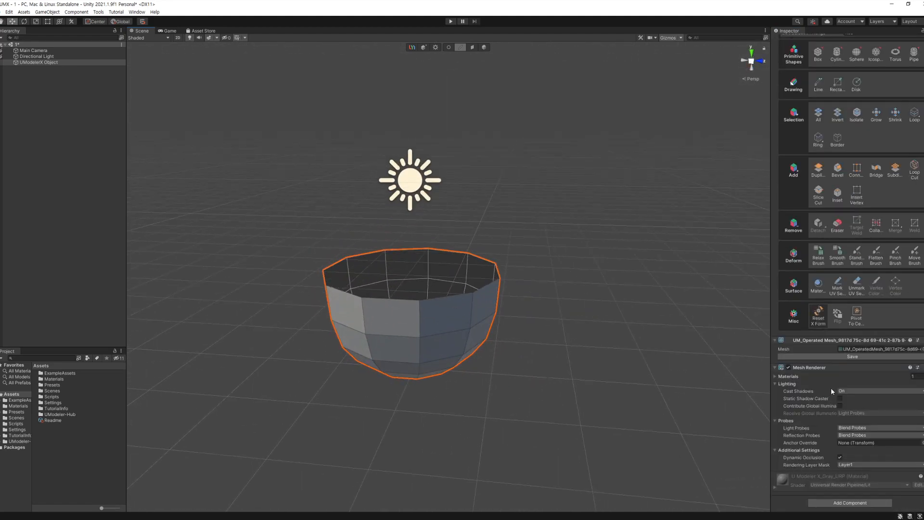
pyautogui.click(862, 314)
pyautogui.click(863, 325)
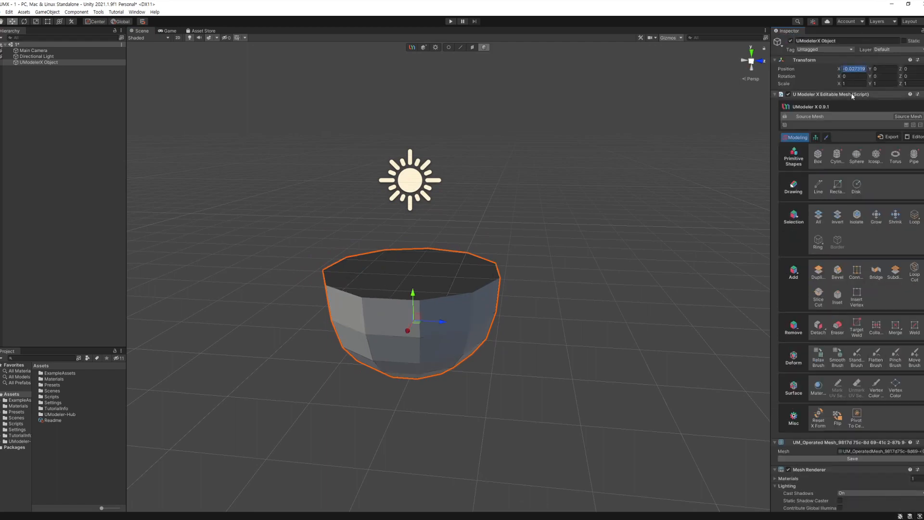
pyautogui.write('0')
# Step: Deselect the bowl and shrink the scene's 3D gizmo icons until the light icon is only a small dot
pyautogui.keyDown('alt'); pyautogui.moveTo(525, 326); pyautogui.dragTo(496, 356); pyautogui.keyUp('alt')
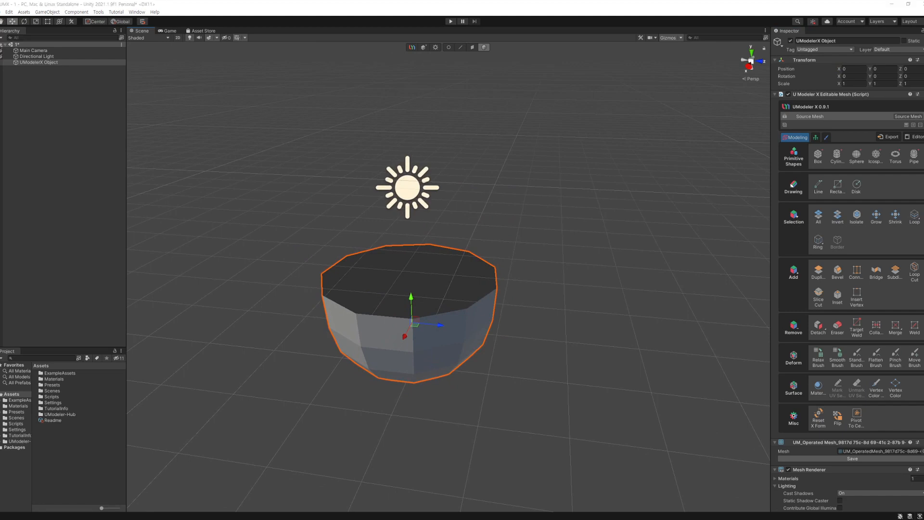
pyautogui.click(406, 221)
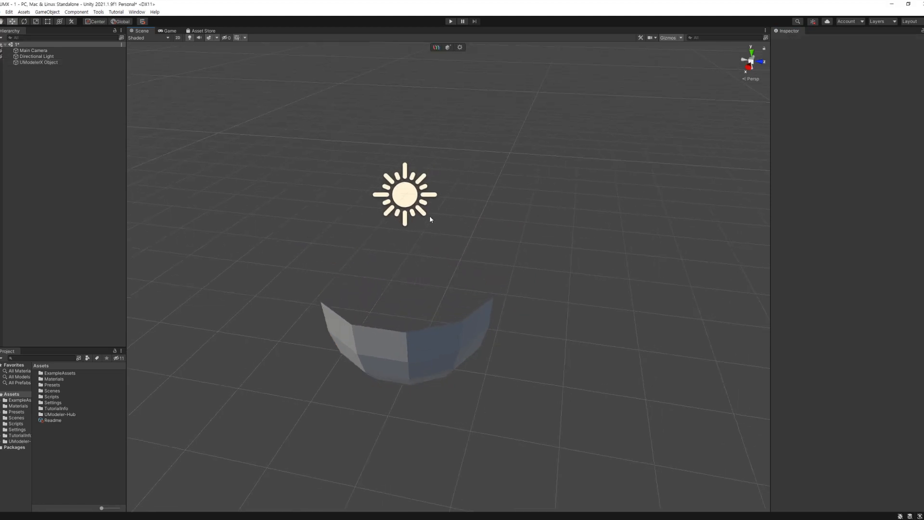
pyautogui.click(680, 38)
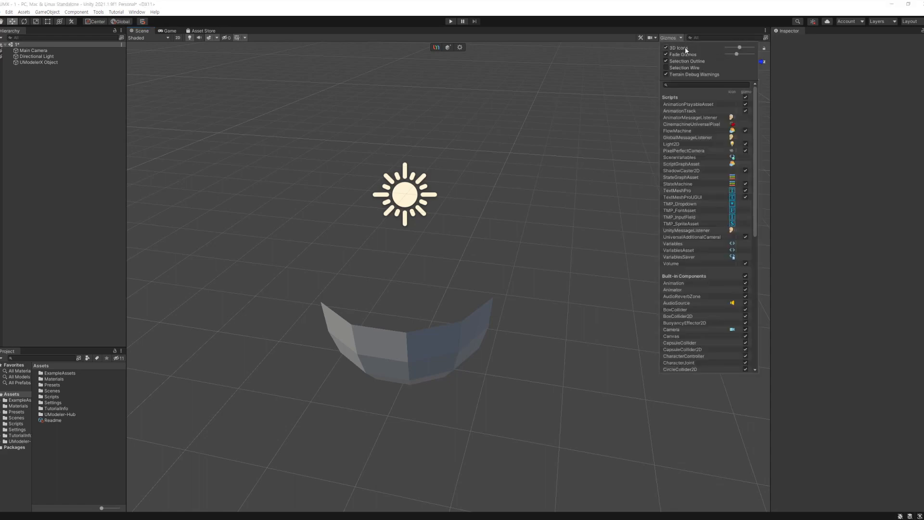
pyautogui.moveTo(740, 49); pyautogui.dragTo(731, 52)
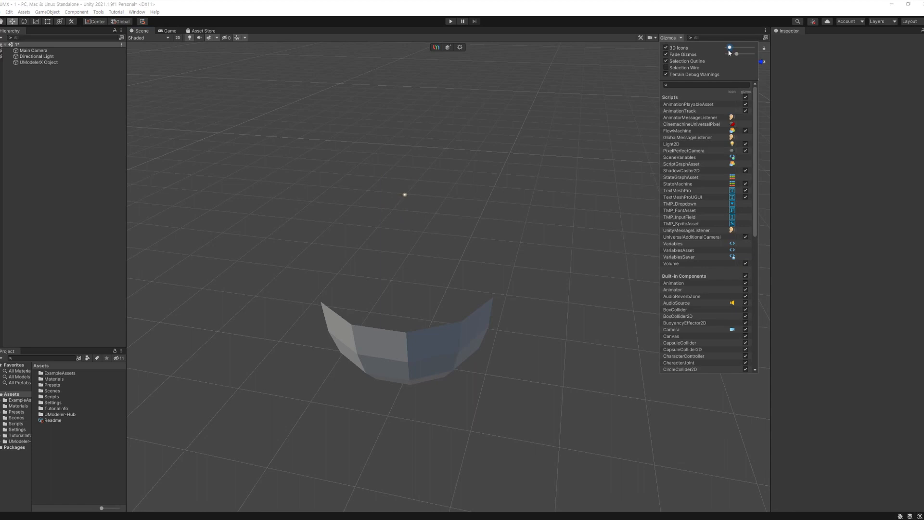
pyautogui.click(596, 196)
# Step: Select the bowl and examine its shape from the side and from above
pyautogui.keyDown('alt'); pyautogui.moveTo(550, 263); pyautogui.dragTo(562, 174); pyautogui.keyUp('alt')
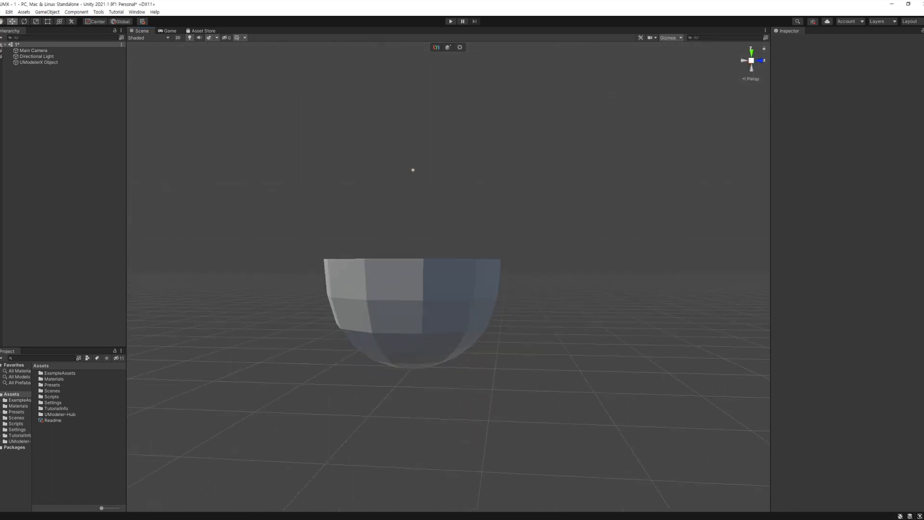
pyautogui.keyDown('alt'); pyautogui.moveTo(697, 268); pyautogui.dragTo(629, 363); pyautogui.keyUp('alt')
pyautogui.click(478, 357)
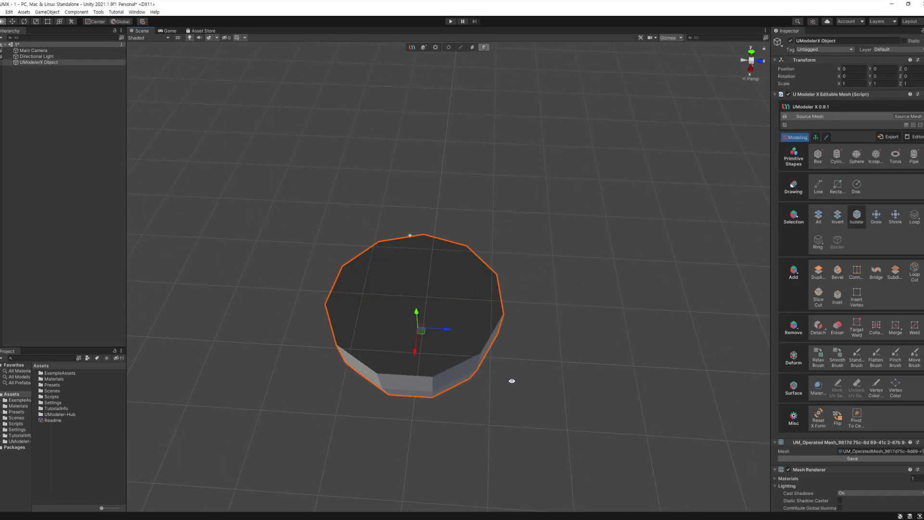
pyautogui.keyDown('alt'); pyautogui.moveTo(511, 381); pyautogui.dragTo(510, 322); pyautogui.keyUp('alt')
pyautogui.scroll(5, 511, 321)
pyautogui.moveTo(611, 331); pyautogui.dragTo(661, 322, button='middle')
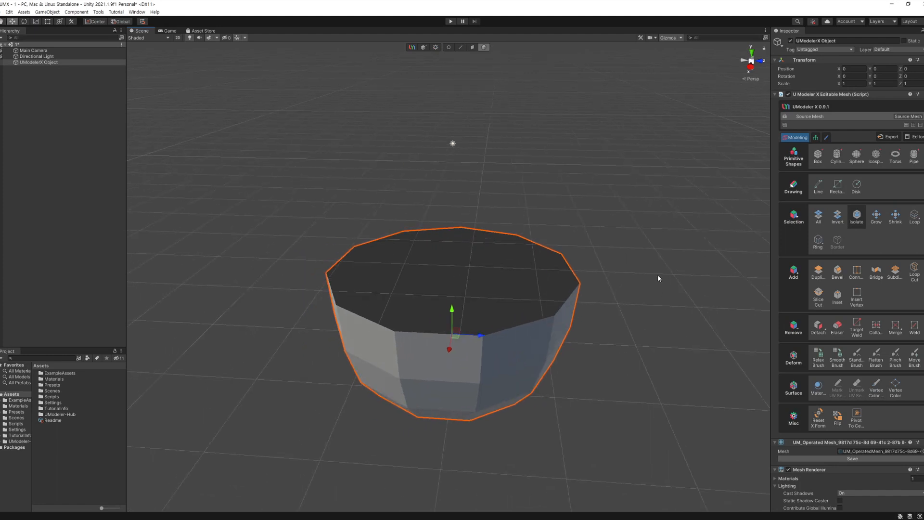
pyautogui.keyDown('alt'); pyautogui.moveTo(659, 278); pyautogui.dragTo(579, 315); pyautogui.keyUp('alt')
pyautogui.keyDown('alt'); pyautogui.moveTo(512, 281); pyautogui.dragTo(569, 268); pyautogui.keyUp('alt')
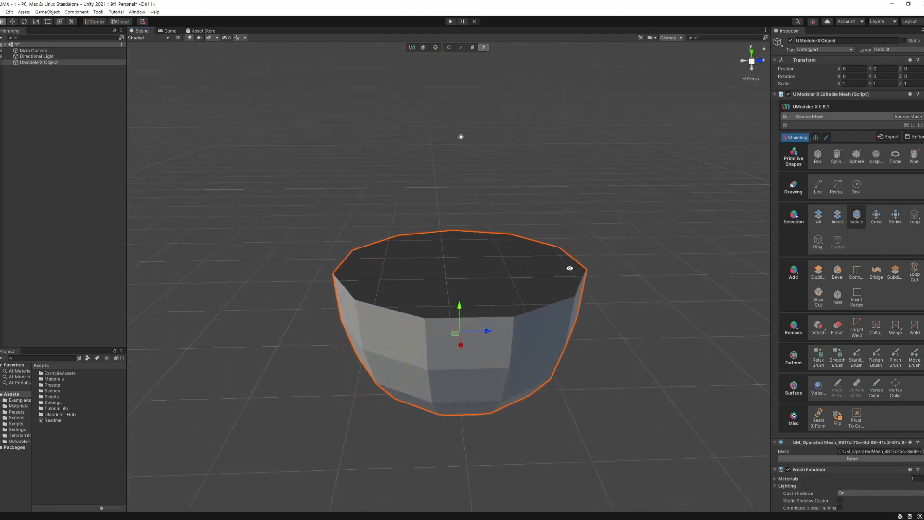
pyautogui.keyDown('alt'); pyautogui.moveTo(572, 308); pyautogui.dragTo(580, 305); pyautogui.keyUp('alt')
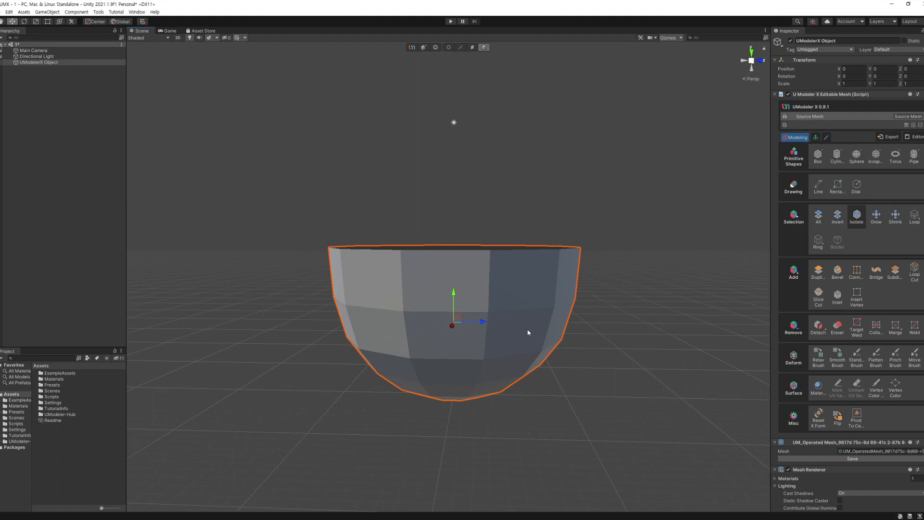
pyautogui.keyDown('alt'); pyautogui.moveTo(545, 316); pyautogui.dragTo(491, 299); pyautogui.keyUp('alt')
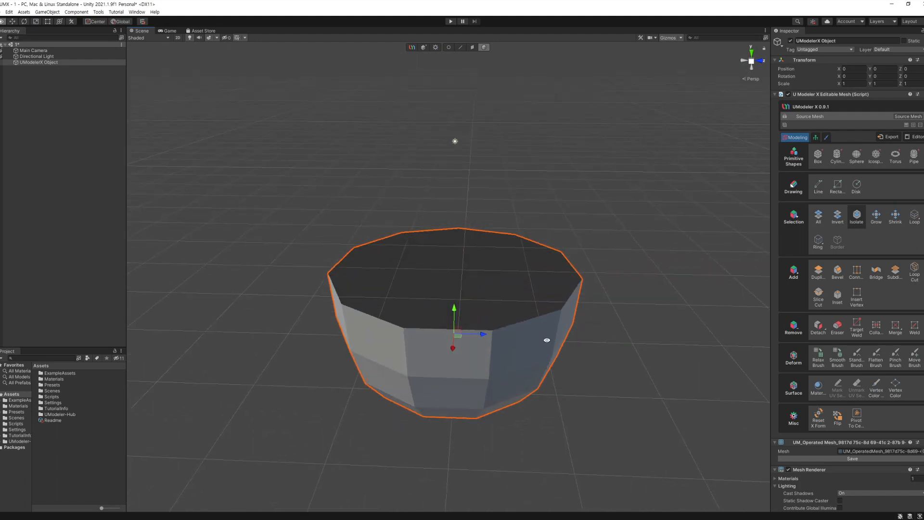
# Step: Select all of the bowl's faces and duplicate them straight upward as a second bowl above the original
pyautogui.keyDown('alt'); pyautogui.moveTo(547, 340); pyautogui.dragTo(500, 158); pyautogui.keyUp('alt')
pyautogui.click(472, 47)
pyautogui.moveTo(272, 173); pyautogui.dragTo(642, 390)
pyautogui.scroll(-5, 841, 387)
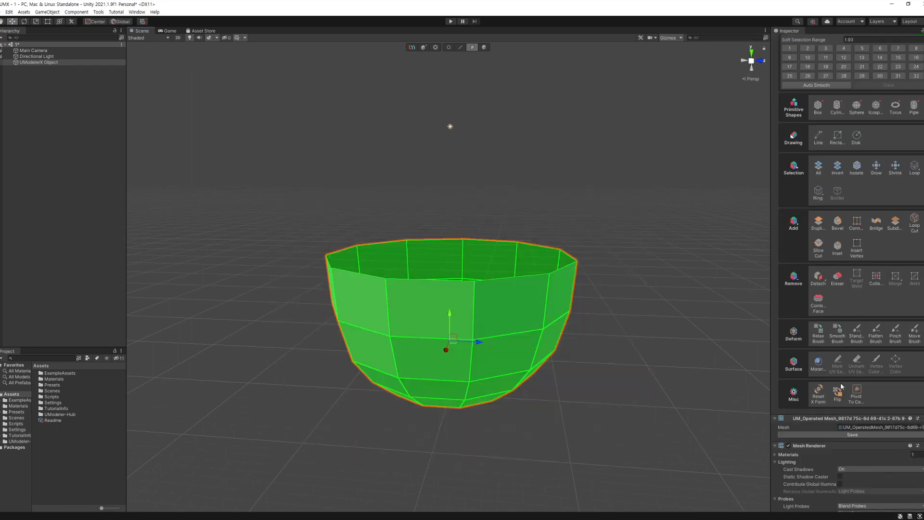
pyautogui.scroll(2, 847, 391)
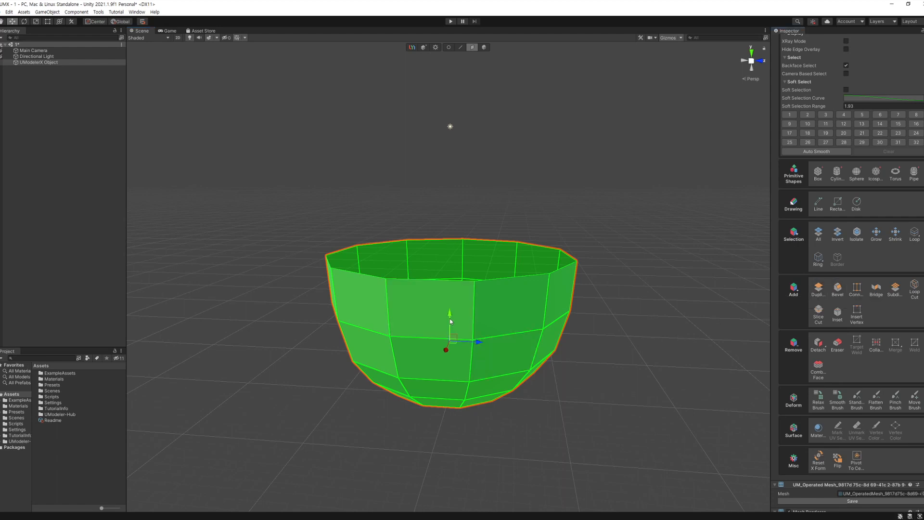
pyautogui.keyDown('shift'); pyautogui.moveTo(450, 320); pyautogui.dragTo(457, 206); pyautogui.keyUp('shift')
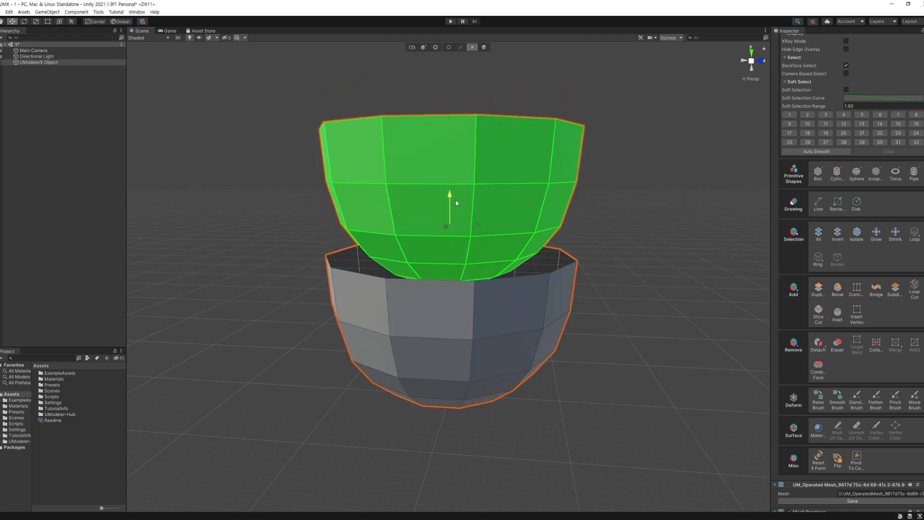
# Step: Raise the duplicated bowl further along the Y axis until it is clear of the original, and deselect its faces
pyautogui.keyDown('alt'); pyautogui.moveTo(511, 292); pyautogui.dragTo(526, 313); pyautogui.keyUp('alt')
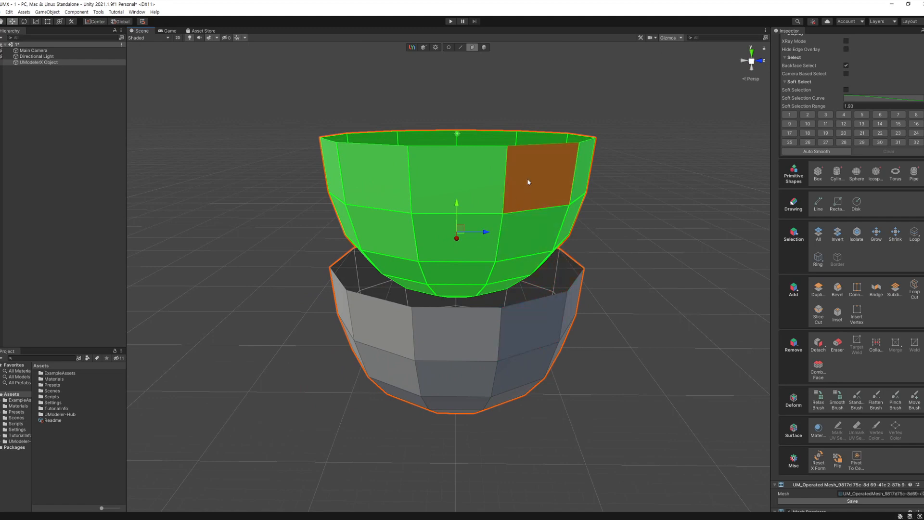
pyautogui.scroll(1, 650, 258)
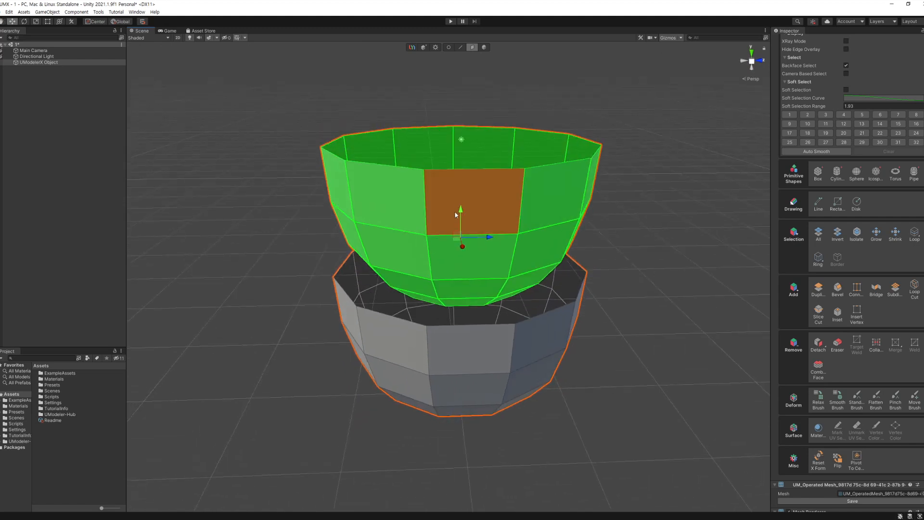
pyautogui.moveTo(462, 216); pyautogui.dragTo(474, 95)
pyautogui.click(672, 150)
pyautogui.scroll(-8, 692, 204)
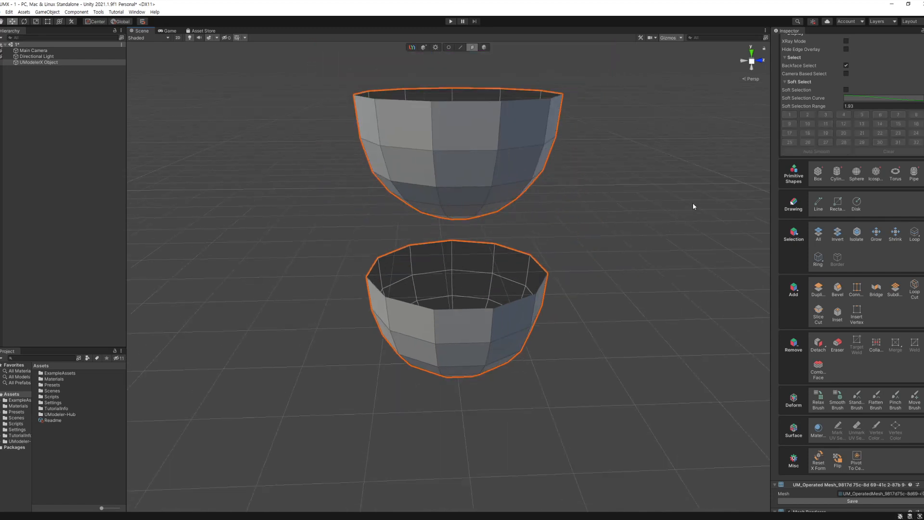
pyautogui.moveTo(587, 242); pyautogui.dragTo(590, 307, button='middle')
pyautogui.moveTo(590, 307)
pyautogui.keyDown('alt'); pyautogui.mouseDown()
pyautogui.moveTo(591, 339)
pyautogui.moveTo(588, 314)
pyautogui.mouseUp(); pyautogui.keyUp('alt')
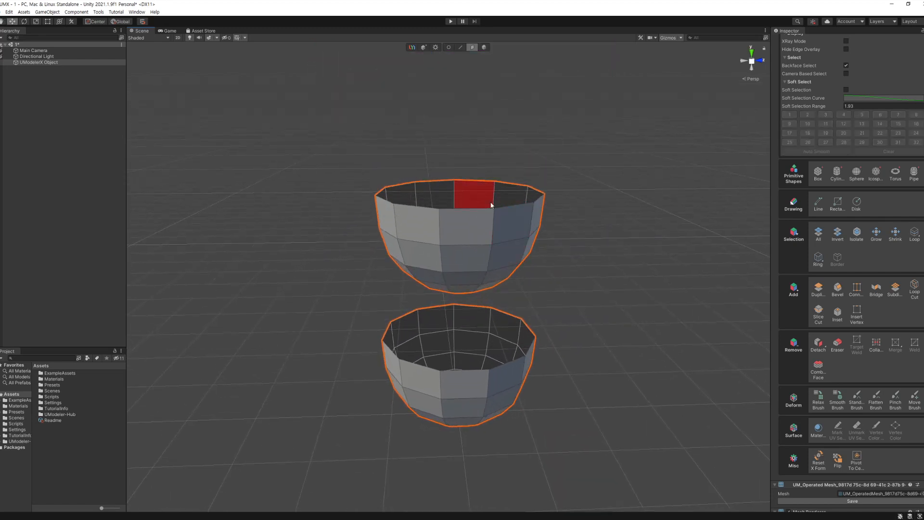
pyautogui.keyDown('alt'); pyautogui.moveTo(595, 263); pyautogui.dragTo(626, 224); pyautogui.keyUp('alt')
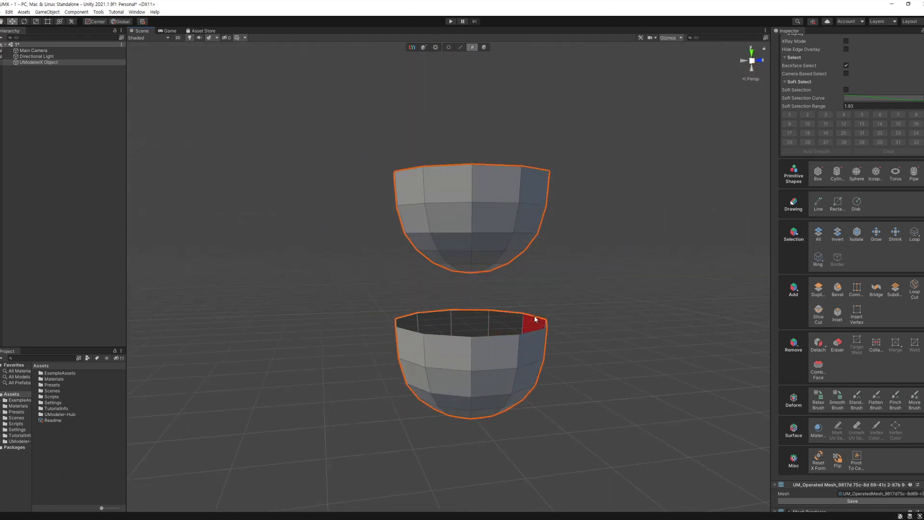
# Step: Select all faces of the upper bowl, flip them to face the opposite way, and deselect them
pyautogui.keyDown('alt'); pyautogui.moveTo(535, 319); pyautogui.dragTo(530, 287); pyautogui.keyUp('alt')
pyautogui.moveTo(349, 154); pyautogui.dragTo(584, 297)
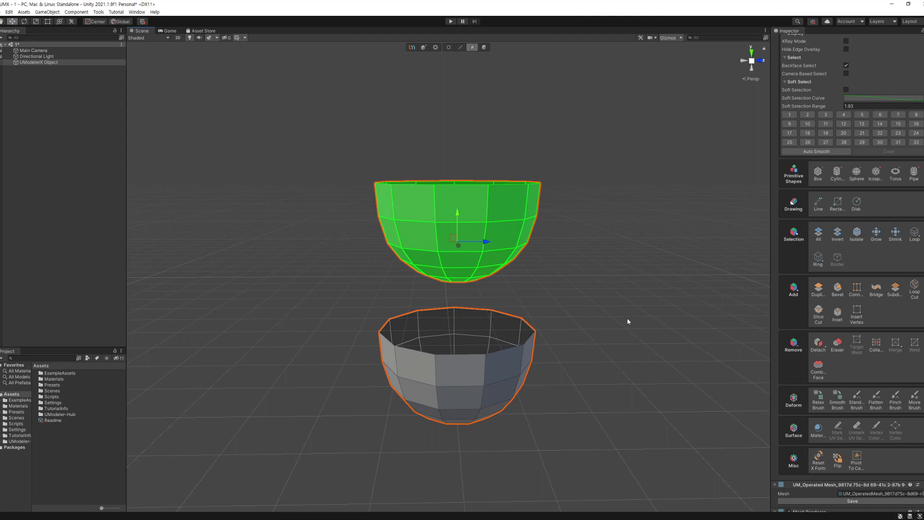
pyautogui.click(839, 465)
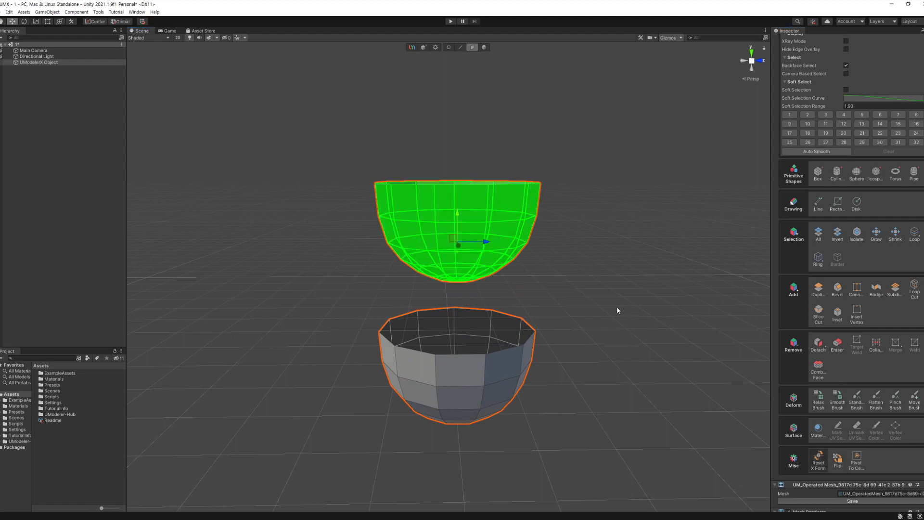
pyautogui.click(609, 289)
pyautogui.keyDown('alt'); pyautogui.moveTo(601, 274); pyautogui.dragTo(530, 373); pyautogui.keyUp('alt')
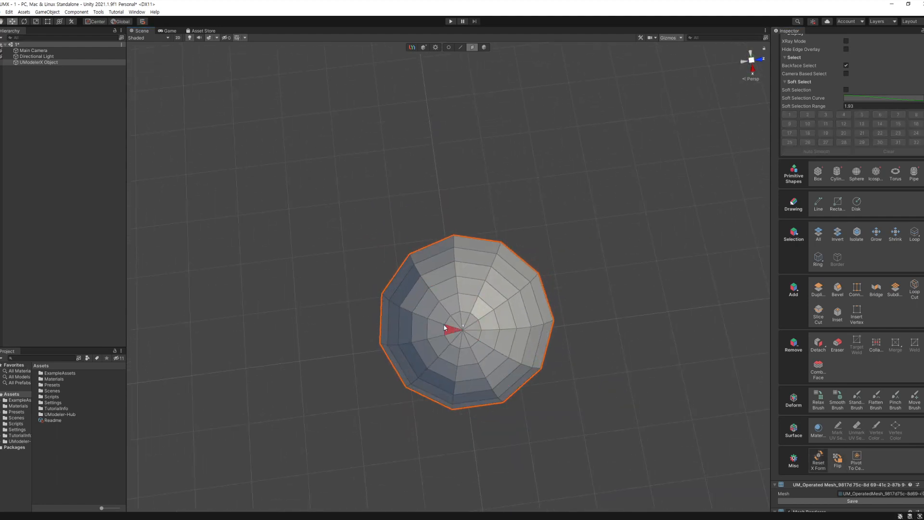
pyautogui.keyDown('alt'); pyautogui.moveTo(520, 313); pyautogui.dragTo(538, 229); pyautogui.keyUp('alt')
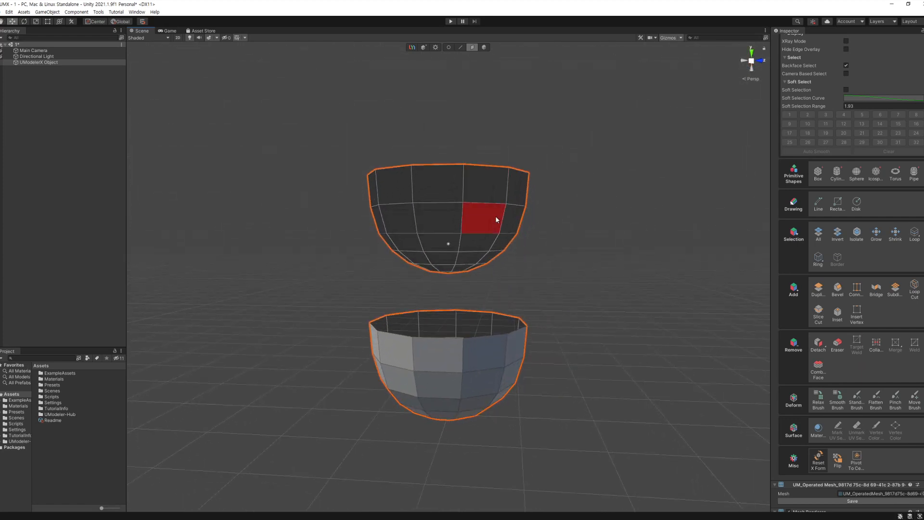
# Step: Scale the upper bowl down slightly and lower it along the Y axis inside the original bowl as its inner wall
pyautogui.moveTo(349, 144); pyautogui.dragTo(597, 290)
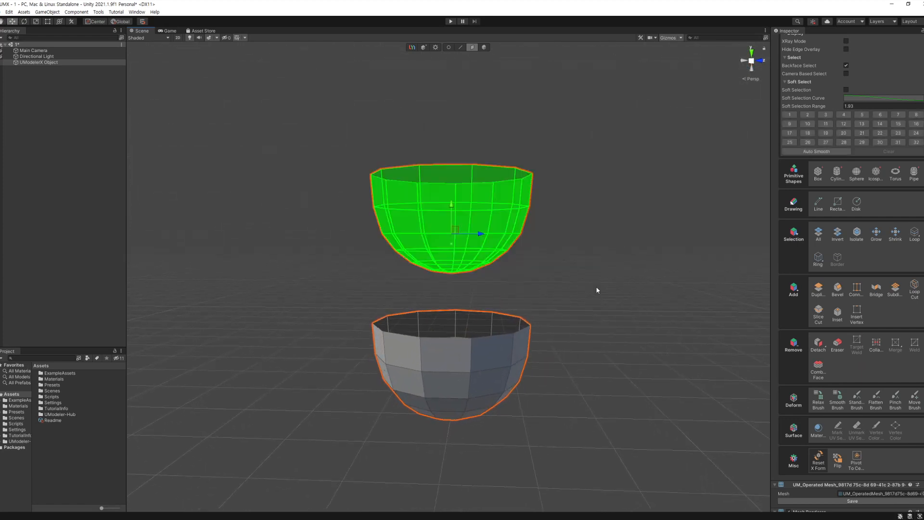
pyautogui.press('r')
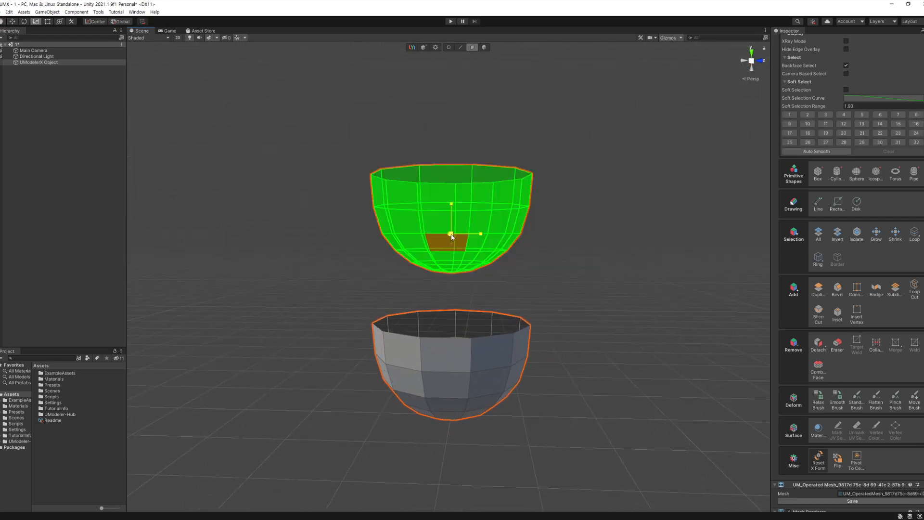
pyautogui.moveTo(452, 235); pyautogui.dragTo(451, 240)
pyautogui.press('w')
pyautogui.moveTo(451, 200); pyautogui.dragTo(450, 348)
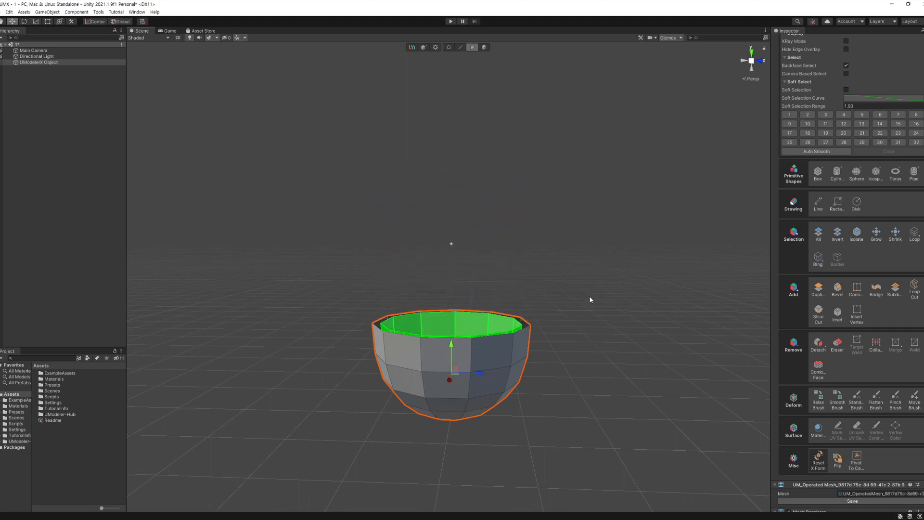
pyautogui.click(590, 298)
# Step: Bridge one pair of facing inner and outer rim edges to close the first segment of the gap between the walls
pyautogui.keyDown('alt'); pyautogui.moveTo(591, 300); pyautogui.dragTo(619, 366); pyautogui.keyUp('alt')
pyautogui.scroll(5, 620, 367)
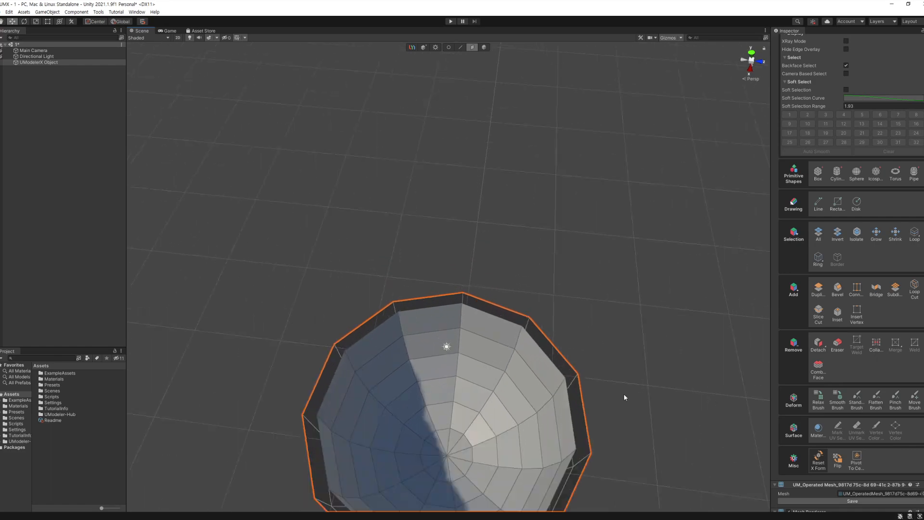
pyautogui.moveTo(625, 395); pyautogui.dragTo(634, 293, button='middle')
pyautogui.keyDown('alt'); pyautogui.moveTo(634, 293); pyautogui.dragTo(554, 223); pyautogui.keyUp('alt')
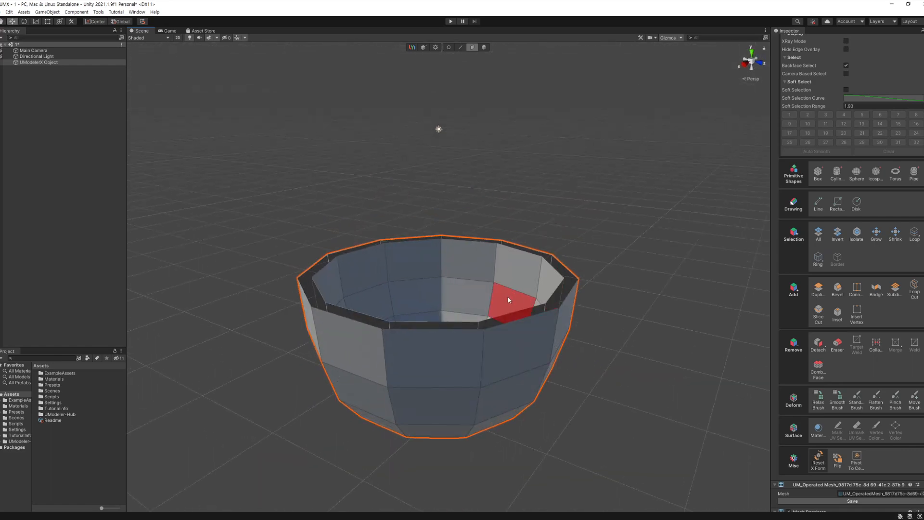
pyautogui.keyDown('alt'); pyautogui.moveTo(637, 362); pyautogui.dragTo(641, 390); pyautogui.keyUp('alt')
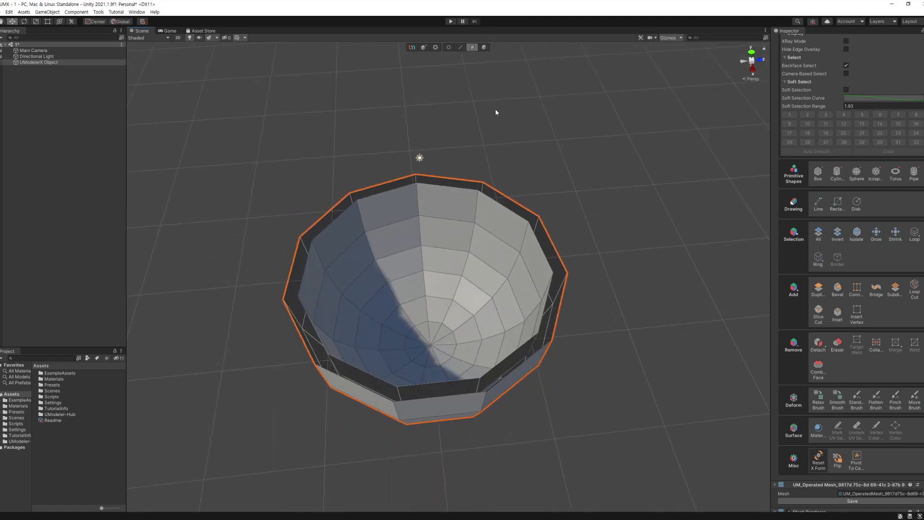
pyautogui.click(459, 48)
pyautogui.click(548, 292)
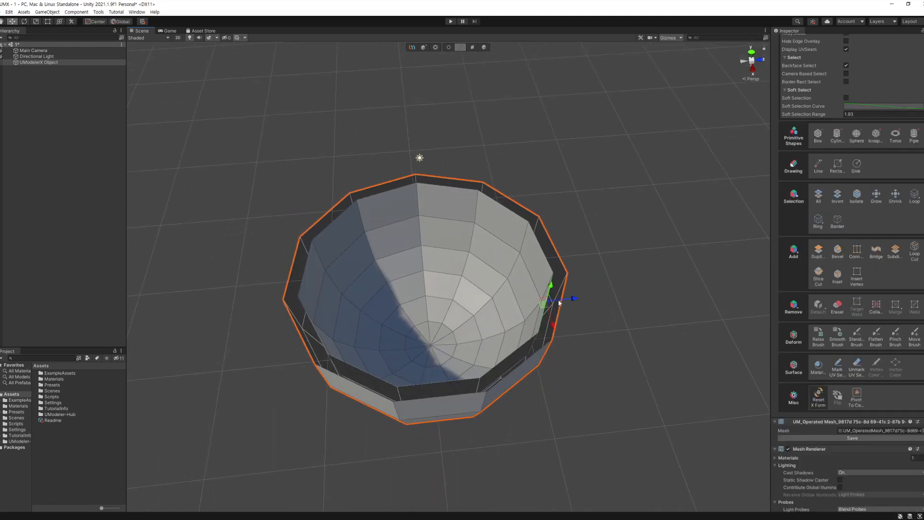
pyautogui.keyDown('alt'); pyautogui.moveTo(601, 313); pyautogui.dragTo(612, 354); pyautogui.keyUp('alt')
pyautogui.click(876, 251)
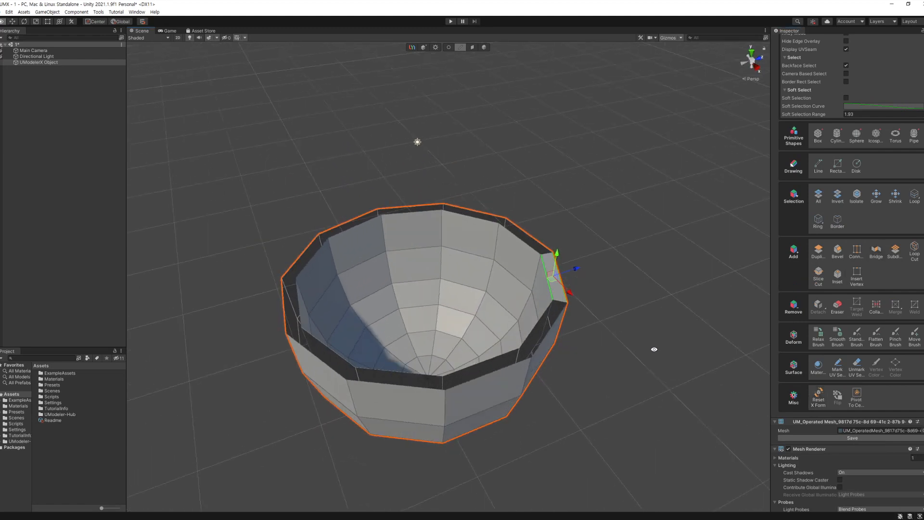
# Step: Bridge the adjacent pair of inner and outer rim edges to close the second rim segment
pyautogui.click(534, 330)
pyautogui.click(554, 332)
pyautogui.click(880, 255)
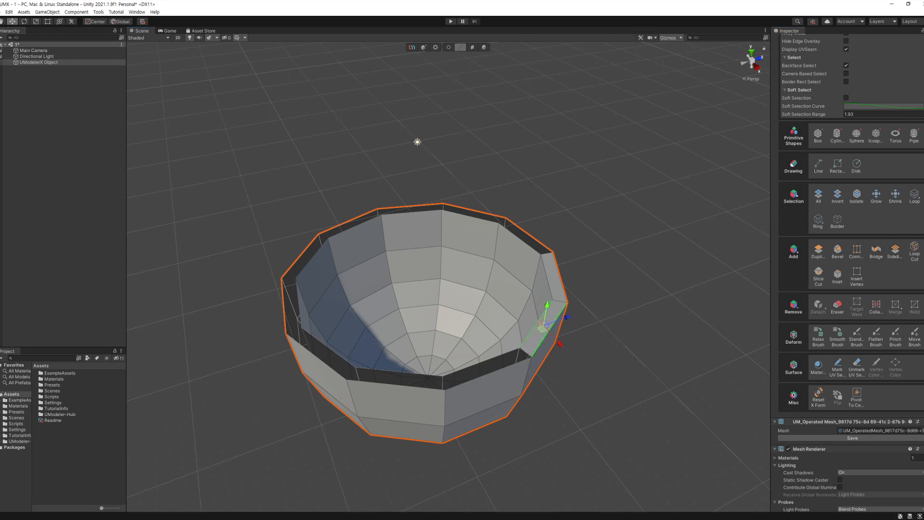
# Step: Select the loop of remaining open rim edges on both walls and bridge them to close the rest of the rim
pyautogui.keyDown('alt'); pyautogui.moveTo(558, 336); pyautogui.dragTo(566, 357); pyautogui.keyUp('alt')
pyautogui.moveTo(660, 370); pyautogui.dragTo(687, 340, button='middle')
pyautogui.doubleClick(515, 346)
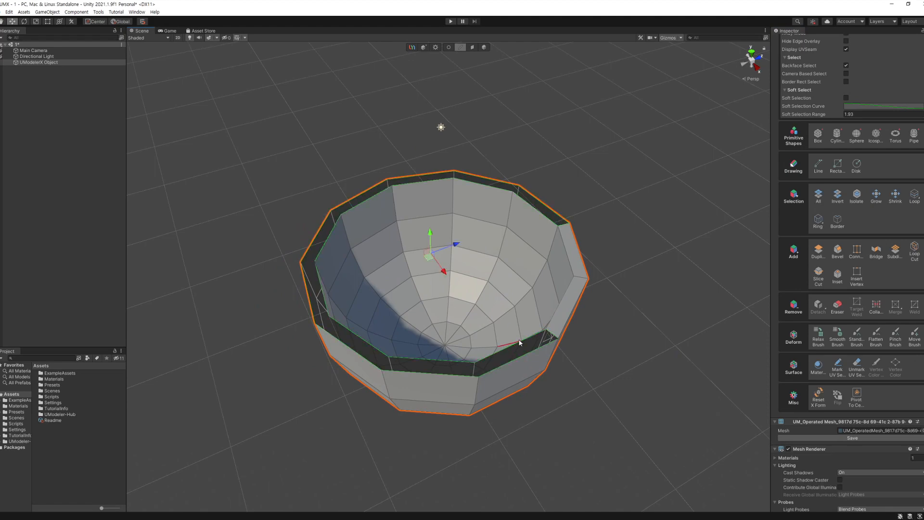
pyautogui.scroll(5, 611, 330)
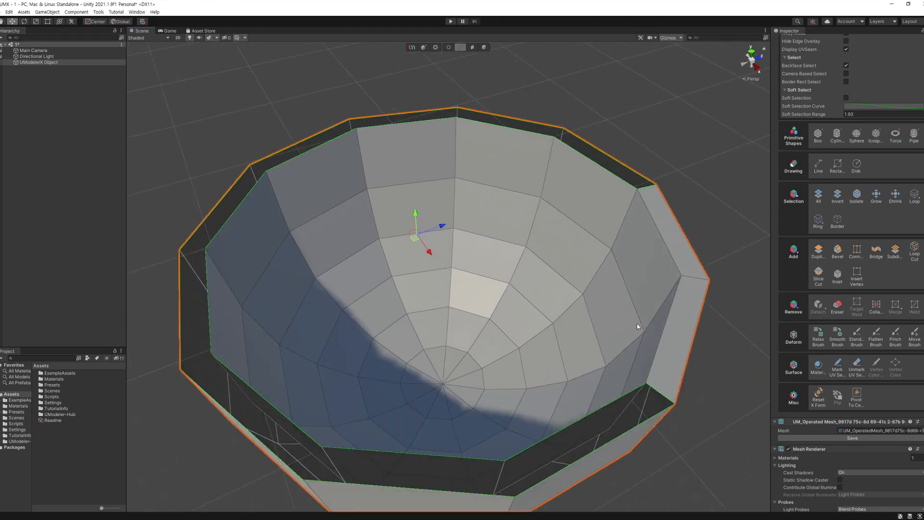
pyautogui.scroll(-2, 637, 324)
pyautogui.scroll(1, 679, 363)
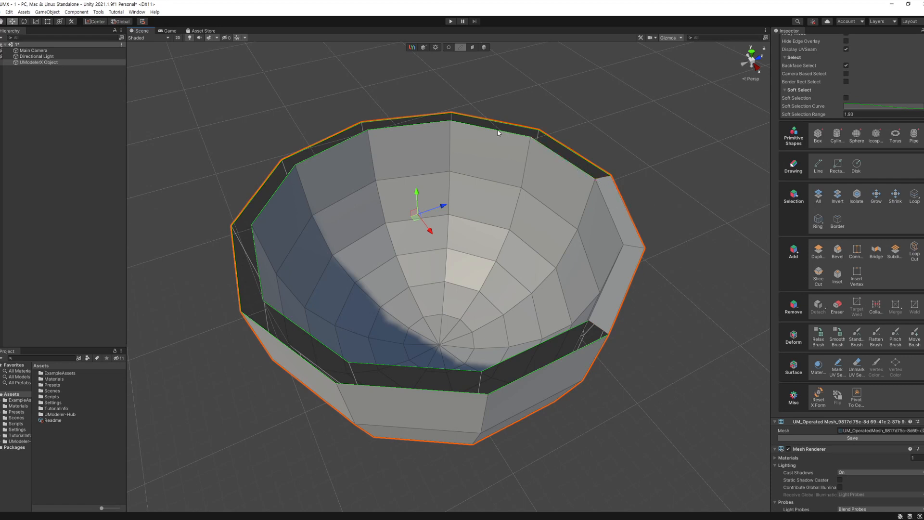
pyautogui.click(880, 252)
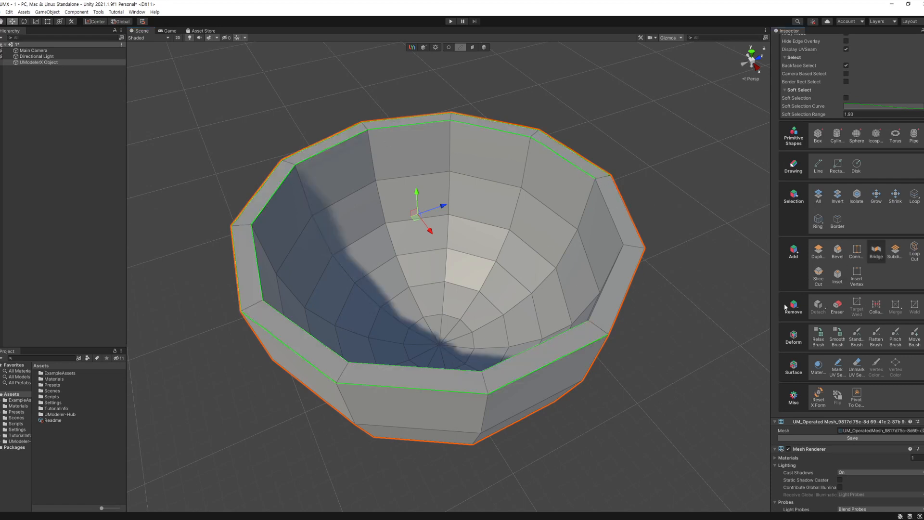
# Step: Switch to face selection and select one outer side face directly below the bowl's rim
pyautogui.scroll(-5, 643, 435)
pyautogui.moveTo(645, 433)
pyautogui.keyDown('alt'); pyautogui.mouseDown()
pyautogui.moveTo(558, 310)
pyautogui.moveTo(555, 198)
pyautogui.moveTo(573, 429)
pyautogui.moveTo(377, 404)
pyautogui.moveTo(391, 439)
pyautogui.moveTo(524, 400)
pyautogui.moveTo(579, 225)
pyautogui.moveTo(607, 357)
pyautogui.moveTo(539, 369)
pyautogui.moveTo(558, 332)
pyautogui.moveTo(629, 440)
pyautogui.moveTo(530, 470)
pyautogui.moveTo(443, 384)
pyautogui.moveTo(355, 368)
pyautogui.moveTo(303, 273)
pyautogui.moveTo(569, 352)
pyautogui.moveTo(590, 319)
pyautogui.moveTo(605, 371)
pyautogui.moveTo(463, 412)
pyautogui.moveTo(386, 402)
pyautogui.moveTo(577, 384)
pyautogui.moveTo(553, 403)
pyautogui.moveTo(565, 402)
pyautogui.moveTo(614, 390)
pyautogui.moveTo(579, 404)
pyautogui.moveTo(613, 247)
pyautogui.moveTo(471, 287)
pyautogui.moveTo(567, 314)
pyautogui.moveTo(487, 311)
pyautogui.moveTo(571, 462)
pyautogui.moveTo(568, 404)
pyautogui.moveTo(656, 431)
pyautogui.moveTo(576, 423)
pyautogui.moveTo(623, 394)
pyautogui.moveTo(660, 419)
pyautogui.moveTo(578, 402)
pyautogui.moveTo(603, 383)
pyautogui.moveTo(656, 381)
pyautogui.moveTo(671, 245)
pyautogui.moveTo(638, 338)
pyautogui.moveTo(667, 290)
pyautogui.moveTo(548, 305)
pyautogui.mouseUp(); pyautogui.keyUp('alt')
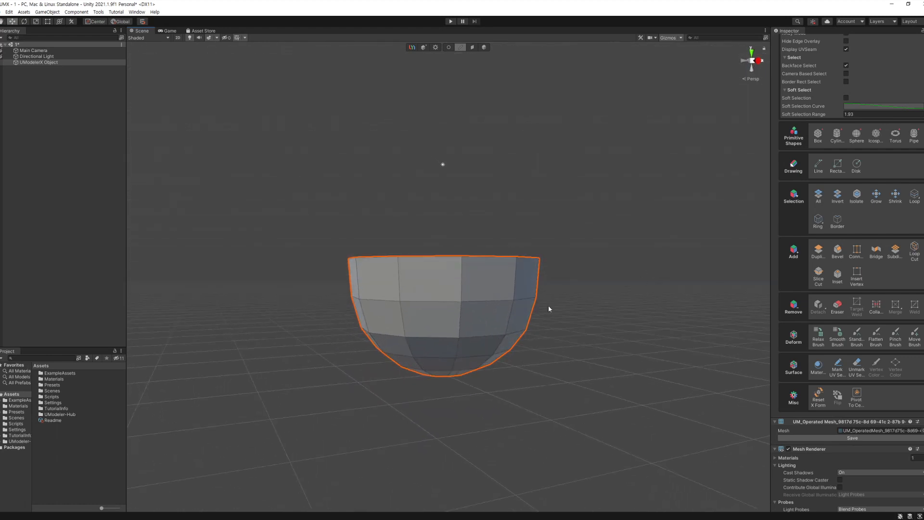
pyautogui.click(472, 48)
pyautogui.click(503, 272)
pyautogui.keyDown('alt'); pyautogui.moveTo(660, 340); pyautogui.dragTo(620, 318); pyautogui.keyUp('alt')
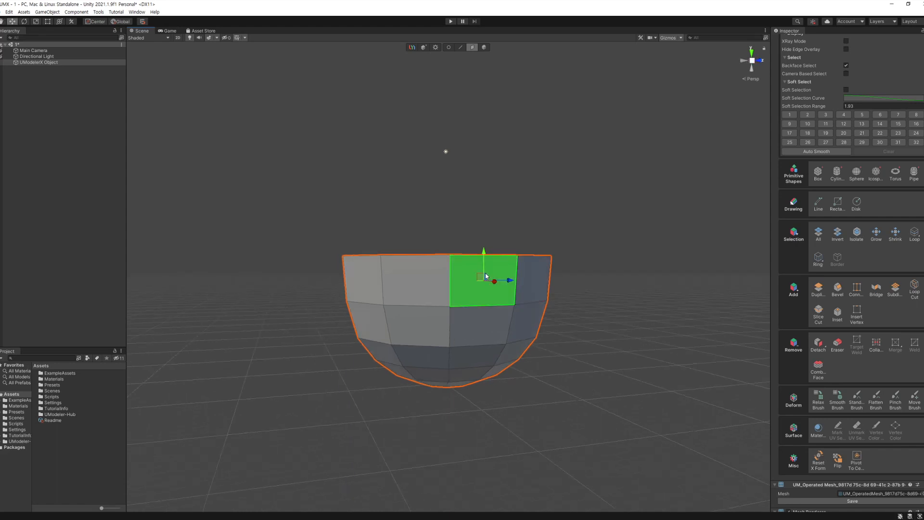
pyautogui.keyDown('alt'); pyautogui.moveTo(561, 322); pyautogui.dragTo(572, 357); pyautogui.keyUp('alt')
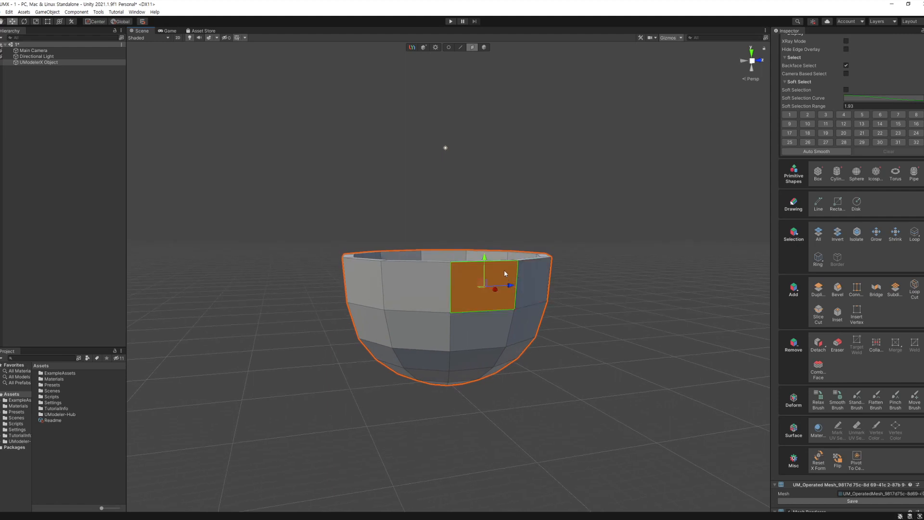
pyautogui.press('r')
pyautogui.moveTo(480, 285); pyautogui.dragTo(473, 302)
pyautogui.hotkey('ctrl', 'z')
# Step: Inset the selected outer face below the rim with a thickness of about -0.174
pyautogui.scroll(4, 575, 308)
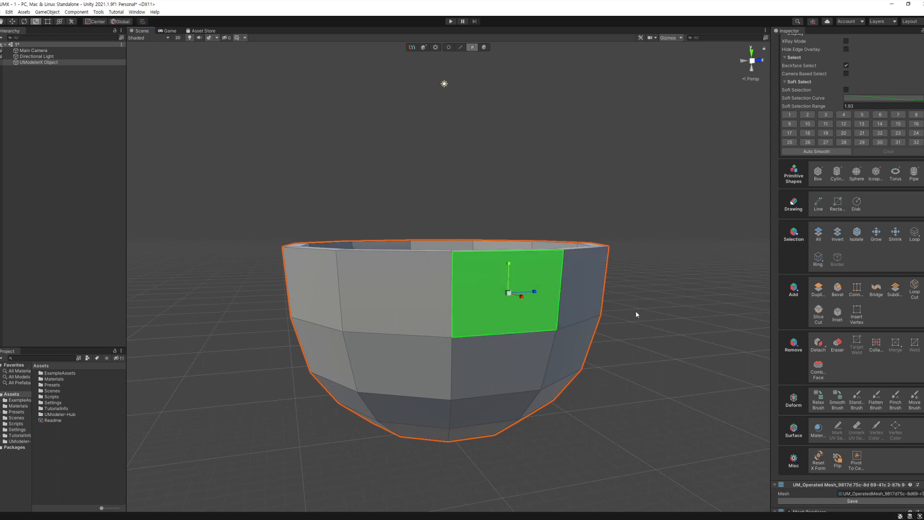
pyautogui.click(834, 316)
pyautogui.moveTo(535, 279); pyautogui.dragTo(538, 280)
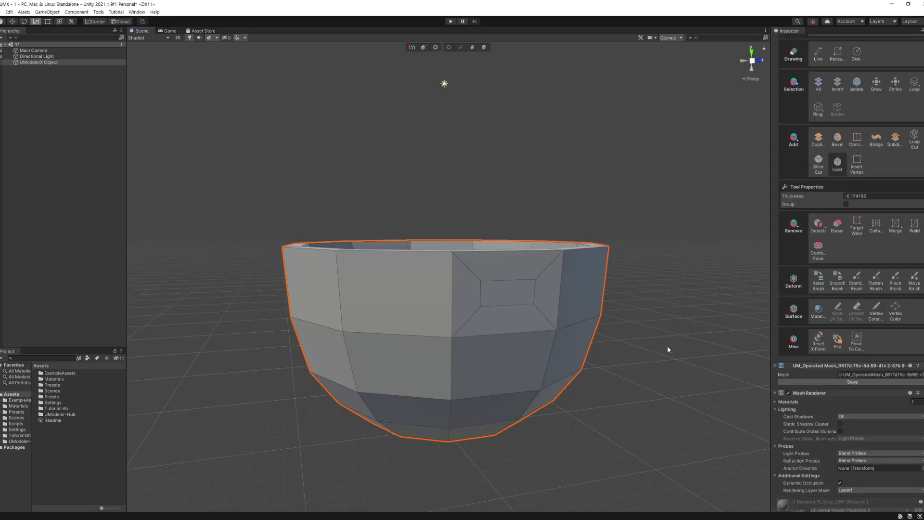
pyautogui.keyDown('alt'); pyautogui.moveTo(667, 346); pyautogui.dragTo(660, 388); pyautogui.keyUp('alt')
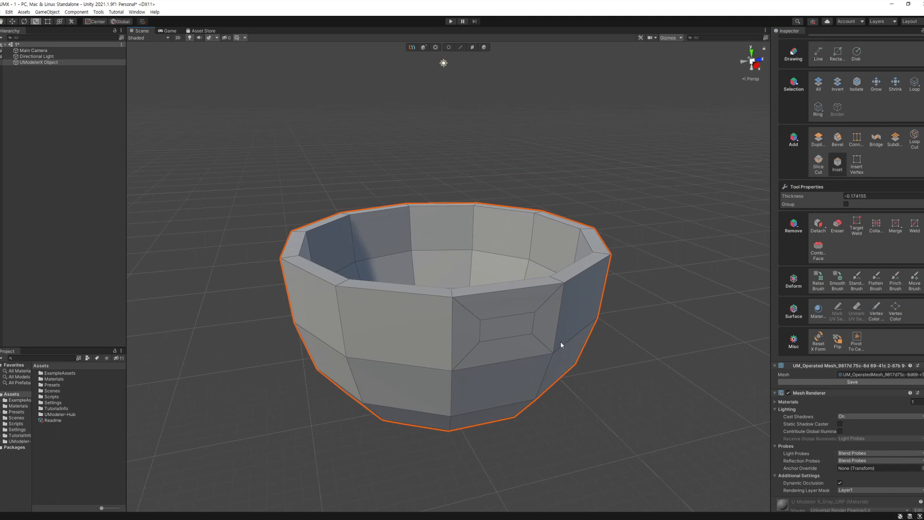
pyautogui.keyDown('alt'); pyautogui.moveTo(561, 343); pyautogui.dragTo(614, 290); pyautogui.keyUp('alt')
# Step: Select the inset's center face and narrow it along the Z axis to a roughly square shape, then deselect it
pyautogui.click(473, 47)
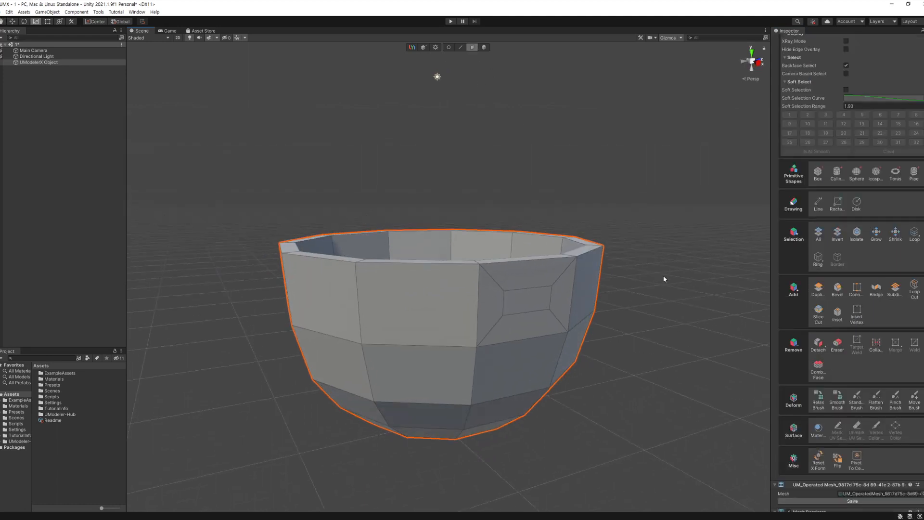
pyautogui.click(529, 313)
pyautogui.keyDown('alt'); pyautogui.moveTo(581, 331); pyautogui.dragTo(577, 371); pyautogui.keyUp('alt')
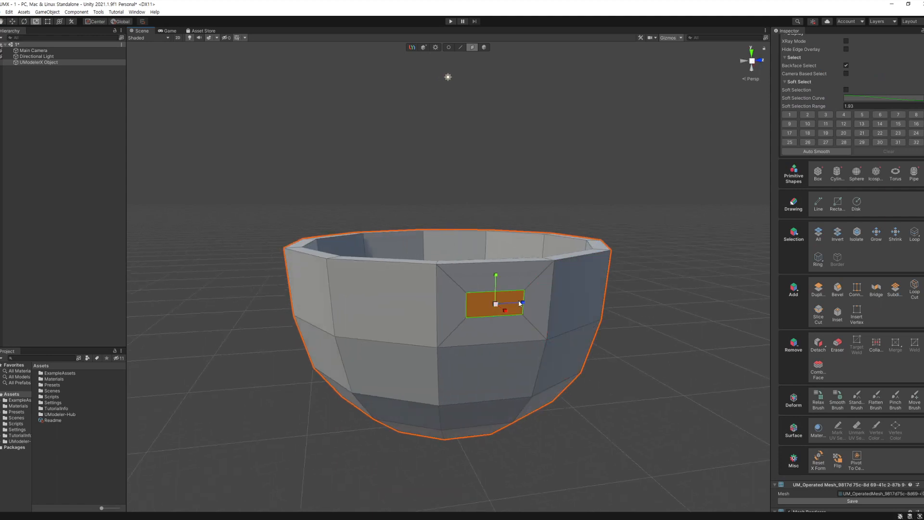
pyautogui.moveTo(520, 303); pyautogui.dragTo(507, 303)
pyautogui.click(680, 373)
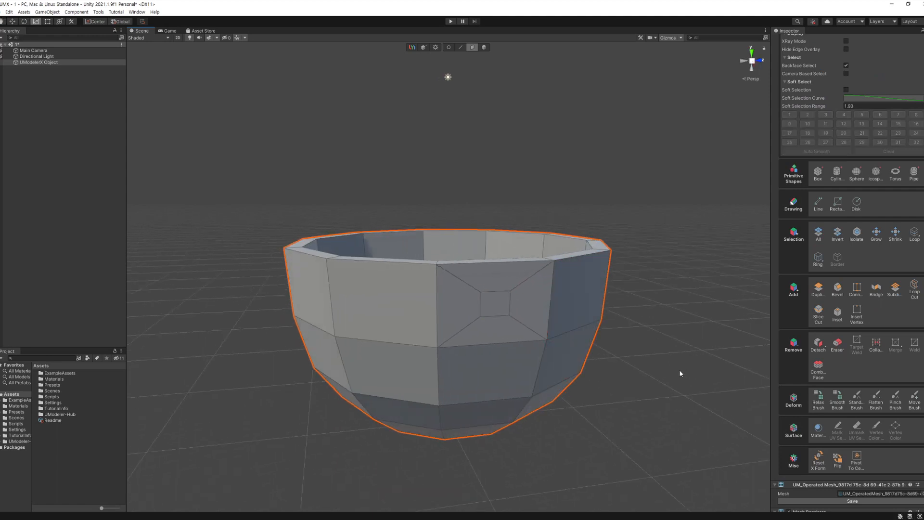
# Step: Select the outer face directly below the inset one and inset it with a thickness of about -0.175
pyautogui.keyDown('alt'); pyautogui.moveTo(680, 373); pyautogui.dragTo(664, 382); pyautogui.keyUp('alt')
pyautogui.press('w')
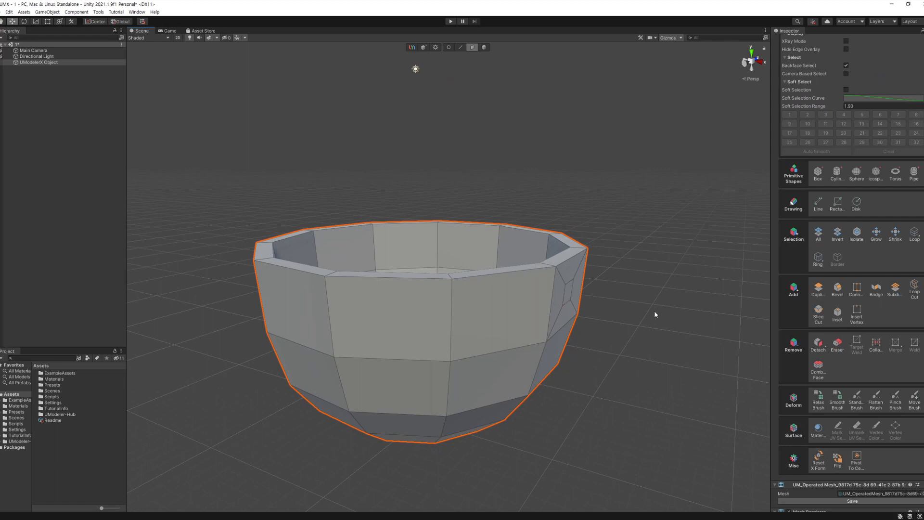
pyautogui.keyDown('alt'); pyautogui.moveTo(655, 314); pyautogui.dragTo(601, 316); pyautogui.keyUp('alt')
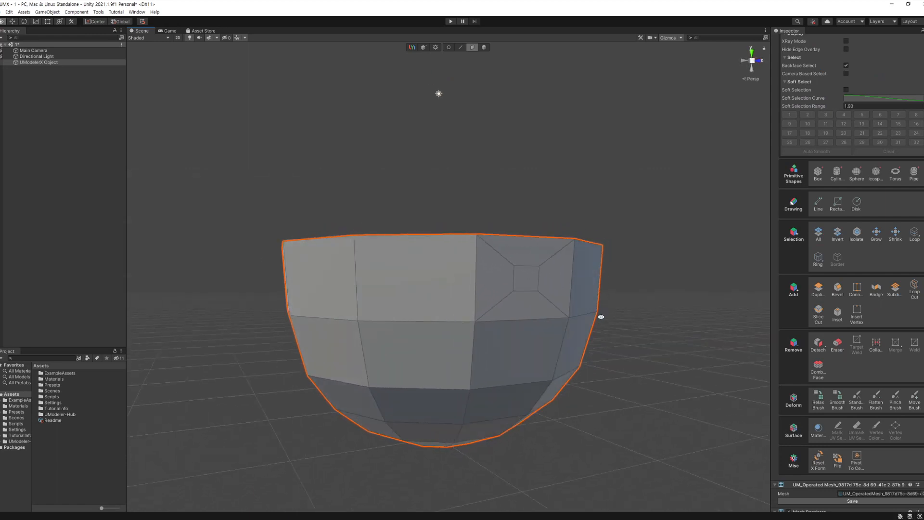
pyautogui.moveTo(533, 349)
pyautogui.keyDown('alt'); pyautogui.mouseDown()
pyautogui.moveTo(671, 394)
pyautogui.moveTo(530, 351)
pyautogui.mouseUp(); pyautogui.keyUp('alt')
pyautogui.click(530, 351)
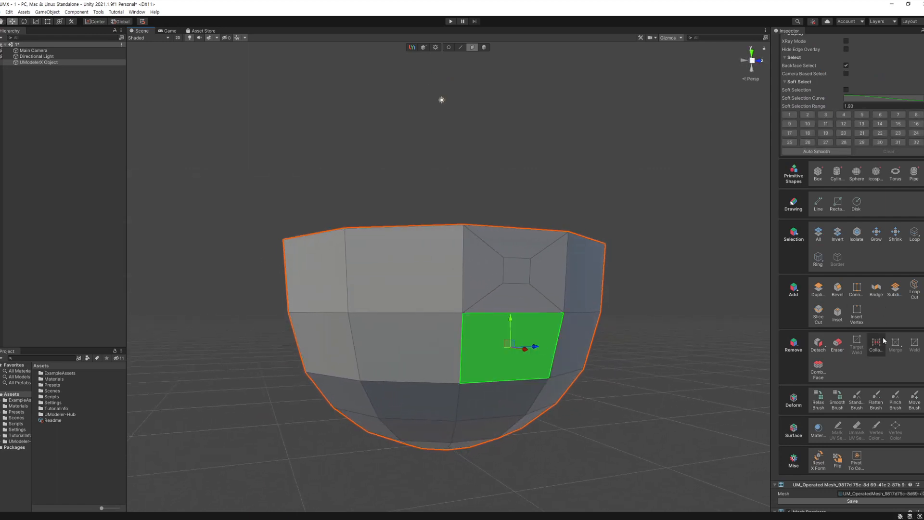
pyautogui.click(843, 318)
pyautogui.moveTo(547, 330); pyautogui.dragTo(538, 339)
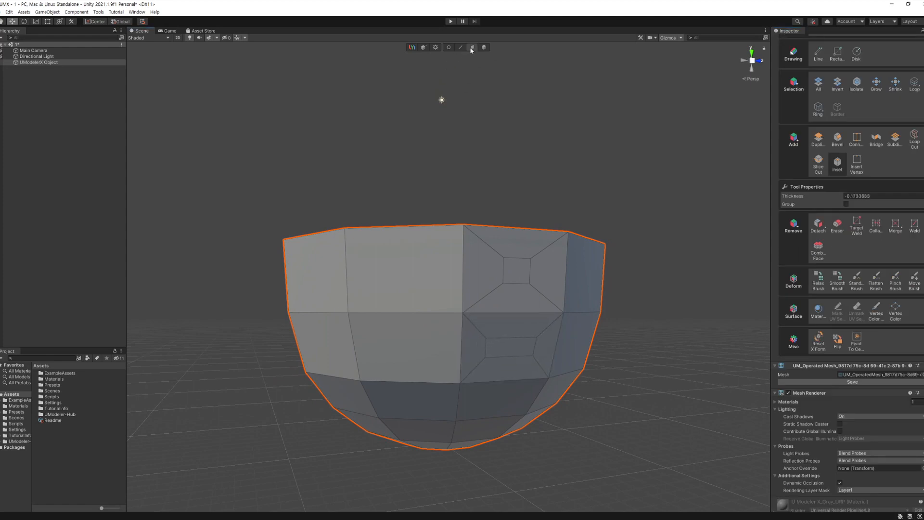
# Step: Select the lower inset's center face, narrow it along the Z axis to match the upper one, and deselect it
pyautogui.click(471, 48)
pyautogui.click(521, 349)
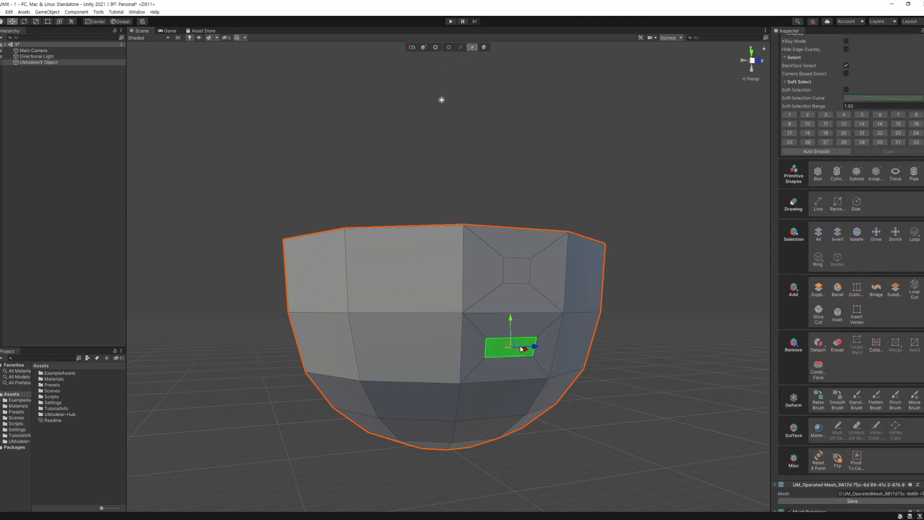
pyautogui.press('r')
pyautogui.moveTo(533, 346); pyautogui.dragTo(523, 351)
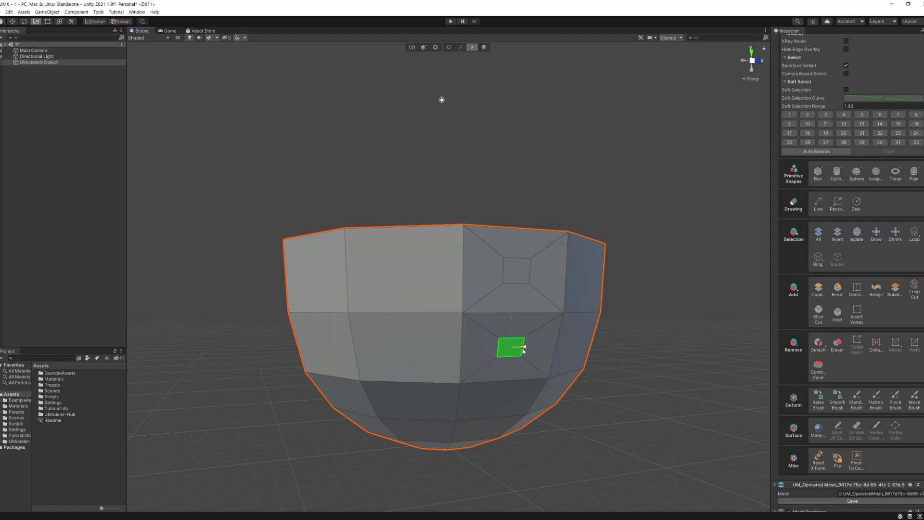
pyautogui.click(678, 363)
# Step: Select both inset center faces on the cup's side and extrude them outward along the X axis to form two handle arms
pyautogui.keyDown('alt'); pyautogui.moveTo(678, 365); pyautogui.dragTo(691, 406); pyautogui.keyUp('alt')
pyautogui.keyDown('alt'); pyautogui.moveTo(681, 336); pyautogui.dragTo(706, 310); pyautogui.keyUp('alt')
pyautogui.keyDown('alt'); pyautogui.moveTo(691, 308); pyautogui.dragTo(576, 310, button='middle'); pyautogui.keyUp('alt')
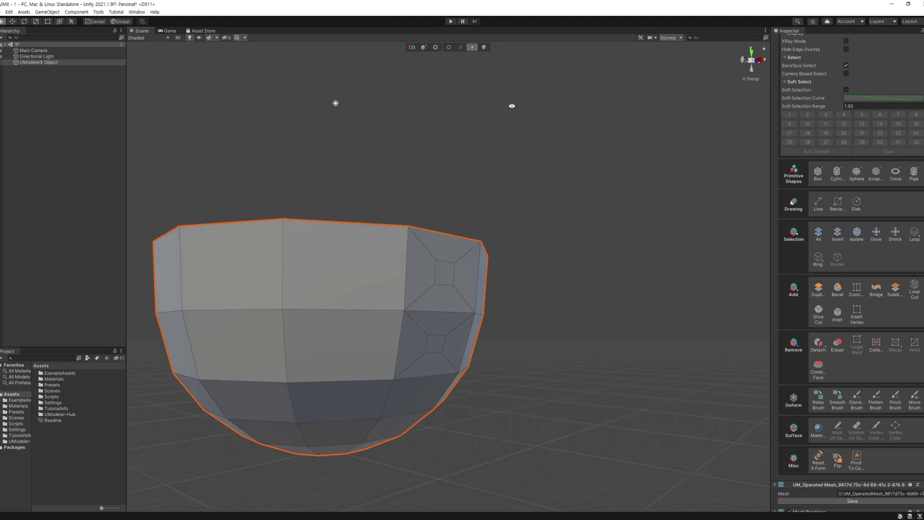
pyautogui.click(445, 275)
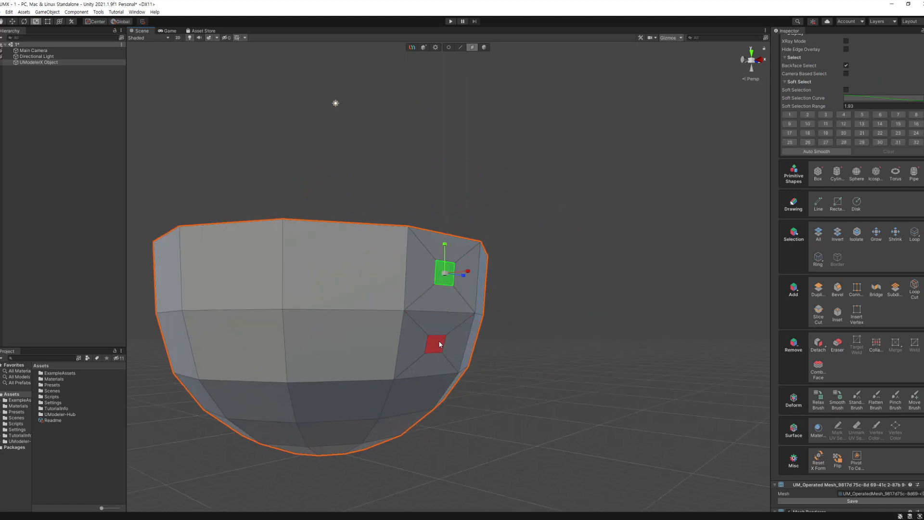
pyautogui.keyDown('shift'); pyautogui.click(438, 340); pyautogui.keyUp('shift')
pyautogui.keyDown('alt'); pyautogui.moveTo(438, 340); pyautogui.dragTo(558, 391); pyautogui.keyUp('alt')
pyautogui.press('w')
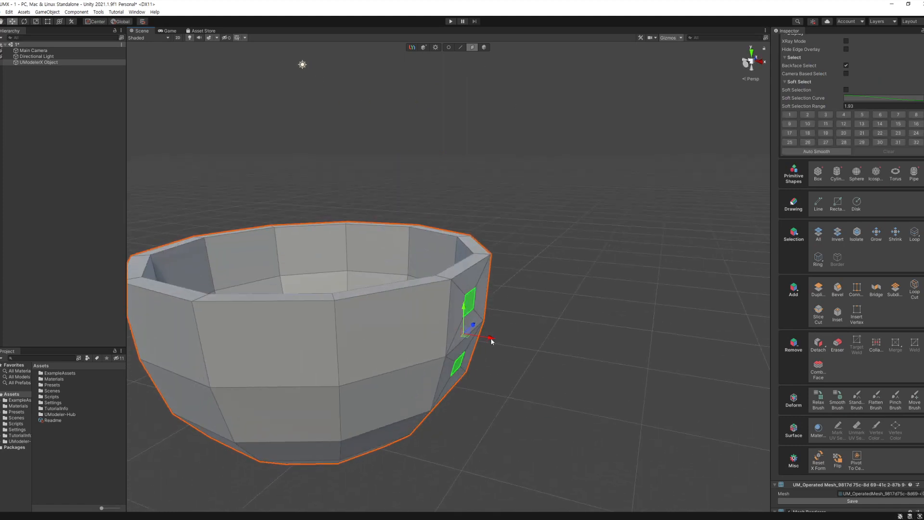
pyautogui.keyDown('shift'); pyautogui.moveTo(492, 340); pyautogui.dragTo(588, 418); pyautogui.keyUp('shift')
# Step: Scale the end faces of the two handle arms along the X axis to make them upright, then deselect them
pyautogui.press('r')
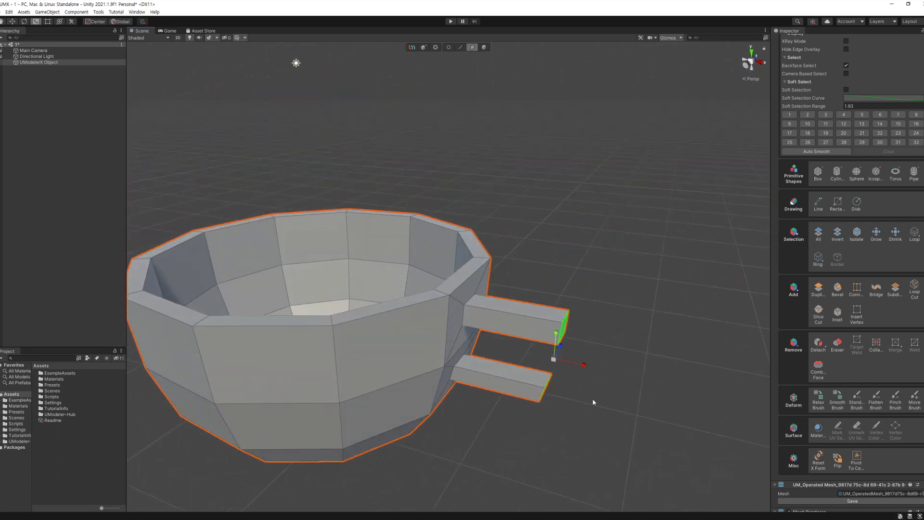
pyautogui.moveTo(580, 367); pyautogui.dragTo(539, 356)
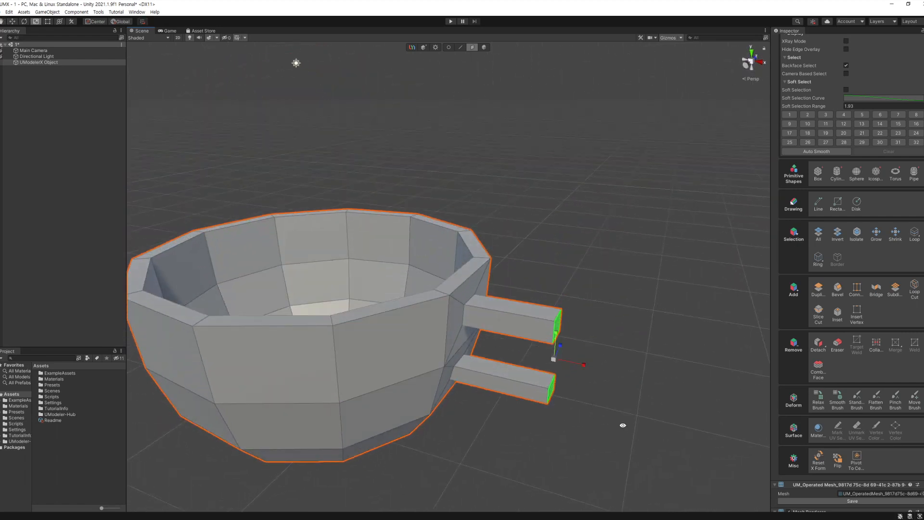
pyautogui.keyDown('alt'); pyautogui.moveTo(623, 425); pyautogui.dragTo(652, 382); pyautogui.keyUp('alt')
pyautogui.scroll(4, 639, 371)
pyautogui.click(652, 376)
pyautogui.keyDown('alt'); pyautogui.moveTo(672, 325); pyautogui.dragTo(662, 330); pyautogui.keyUp('alt')
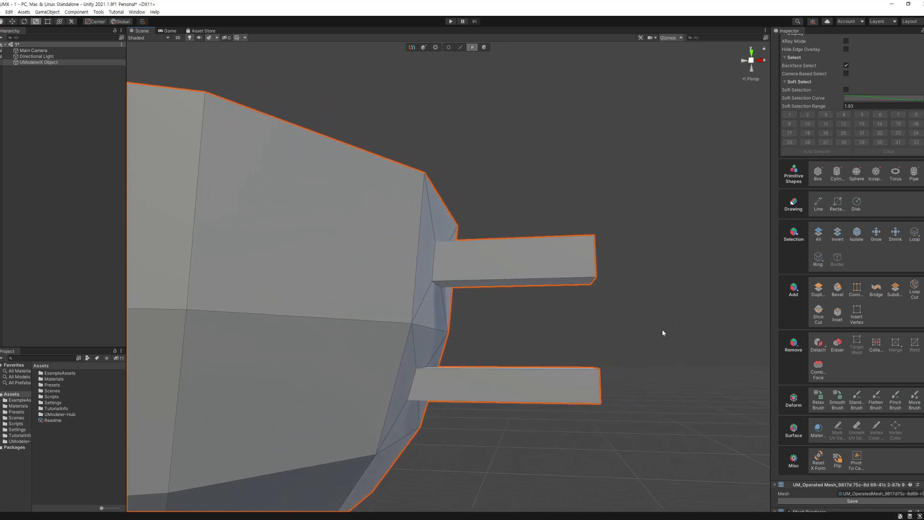
# Step: Add one loop cut near the outer end of each handle arm
pyautogui.click(915, 289)
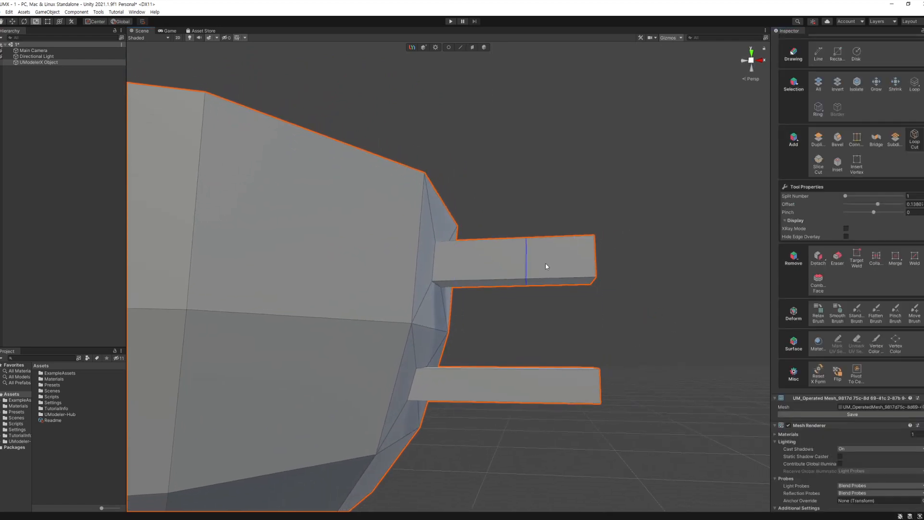
pyautogui.click(581, 264)
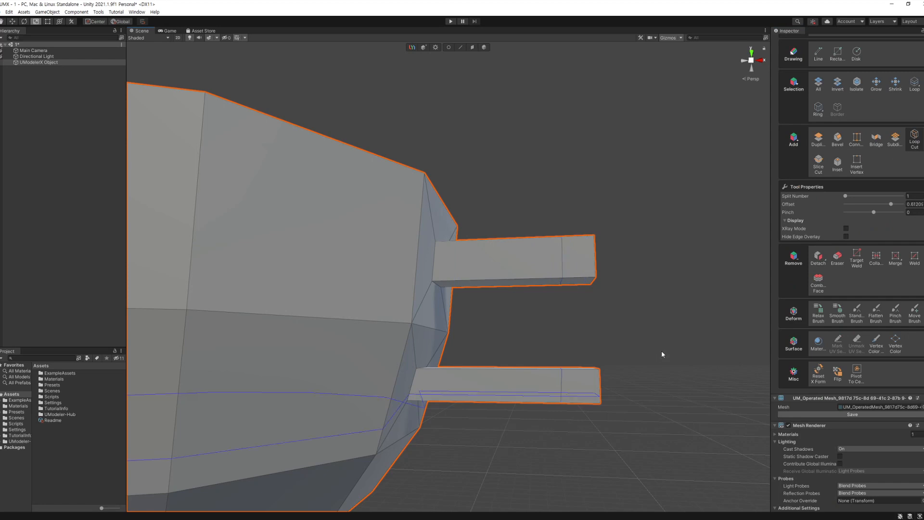
# Step: Select the two facing end faces, under the upper arm and on top of the lower arm, and delete them
pyautogui.keyDown('alt'); pyautogui.moveTo(661, 351); pyautogui.dragTo(619, 289); pyautogui.keyUp('alt')
pyautogui.click(472, 47)
pyautogui.click(556, 234)
pyautogui.keyDown('alt'); pyautogui.moveTo(605, 258); pyautogui.dragTo(656, 399); pyautogui.keyUp('alt')
pyautogui.click(551, 431)
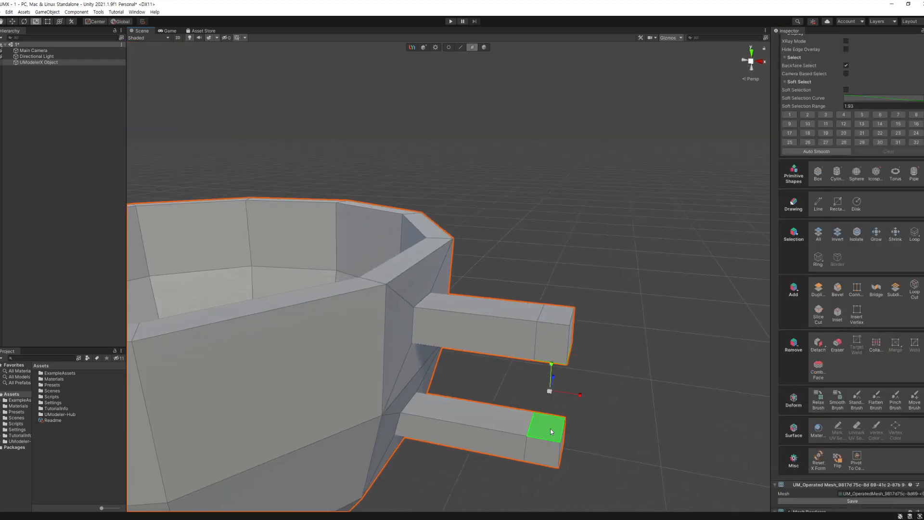
pyautogui.press('Delete')
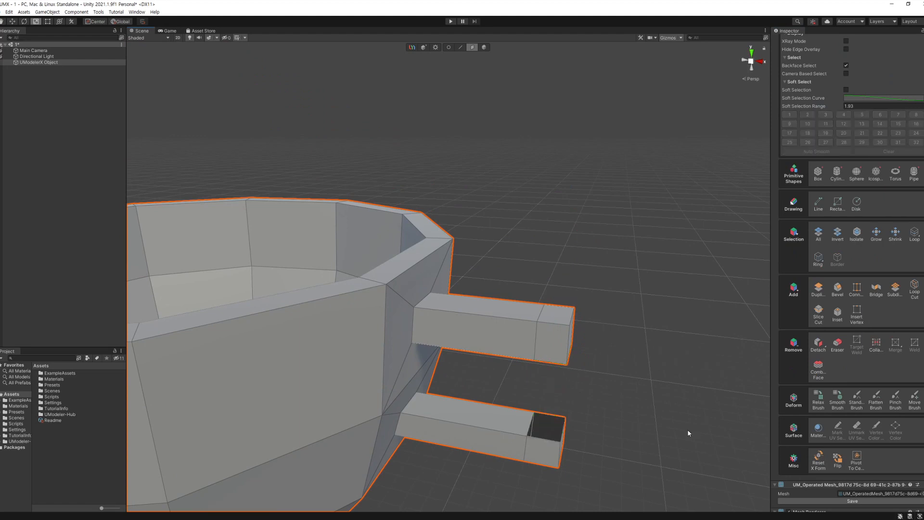
# Step: Select the cup-side edges of the two handle openings and bridge them
pyautogui.click(461, 48)
pyautogui.keyDown('alt'); pyautogui.moveTo(625, 238); pyautogui.dragTo(592, 211); pyautogui.keyUp('alt')
pyautogui.click(559, 242)
pyautogui.keyDown('alt'); pyautogui.moveTo(576, 270); pyautogui.dragTo(585, 420); pyautogui.keyUp('alt')
pyautogui.keyDown('shift'); pyautogui.click(561, 403); pyautogui.keyUp('shift')
pyautogui.click(876, 250)
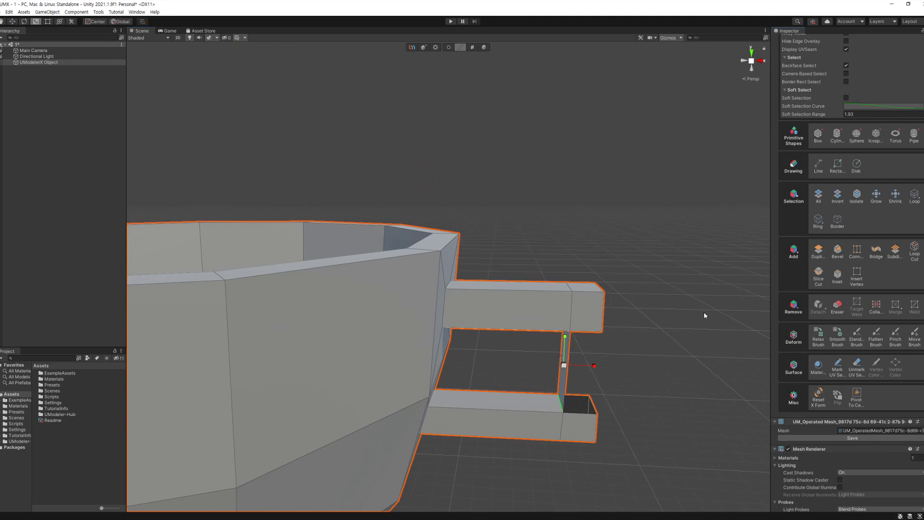
# Step: Select the back side edges of the two handle openings and bridge them
pyautogui.click(589, 335)
pyautogui.keyDown('alt'); pyautogui.moveTo(595, 385); pyautogui.dragTo(337, 373); pyautogui.keyUp('alt')
pyautogui.click(568, 405)
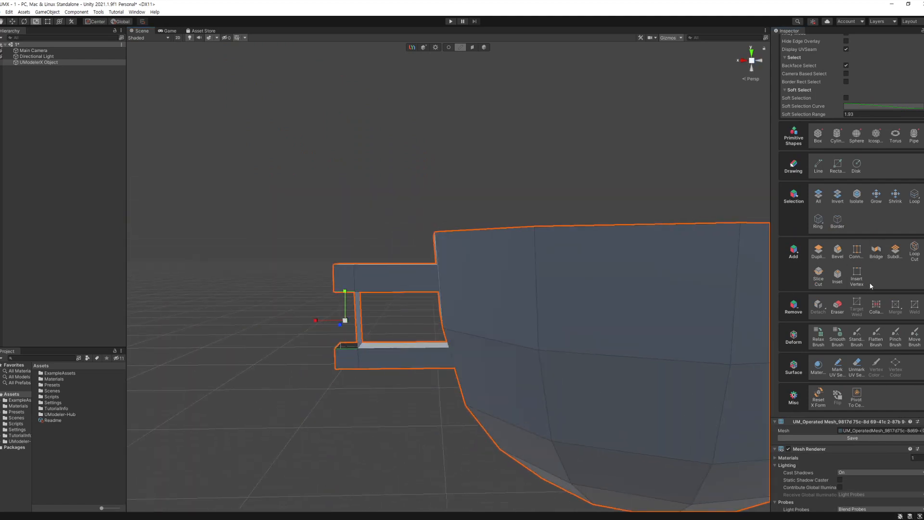
pyautogui.click(876, 250)
pyautogui.keyDown('alt'); pyautogui.moveTo(482, 312); pyautogui.dragTo(674, 315); pyautogui.keyUp('alt')
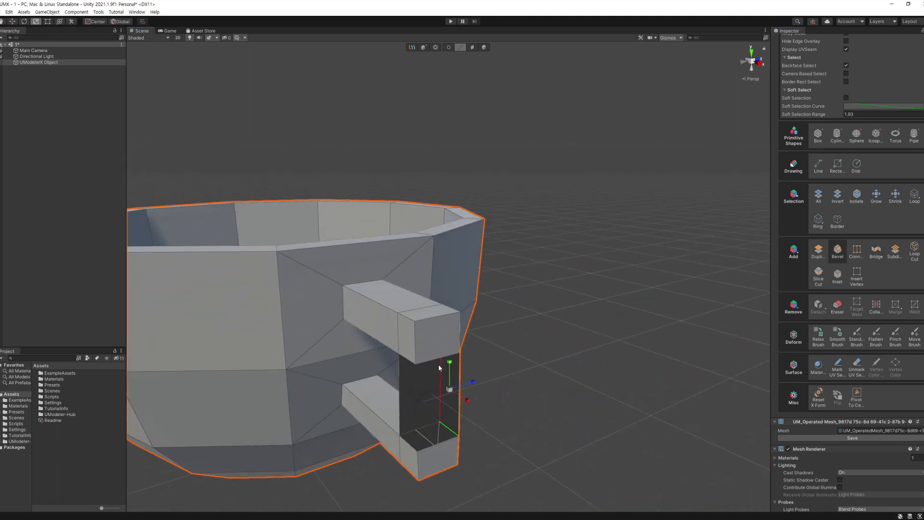
# Step: Select the outermost edges of the upper and lower handle openings and bridge them
pyautogui.moveTo(526, 413); pyautogui.dragTo(554, 381, button='middle')
pyautogui.press('w')
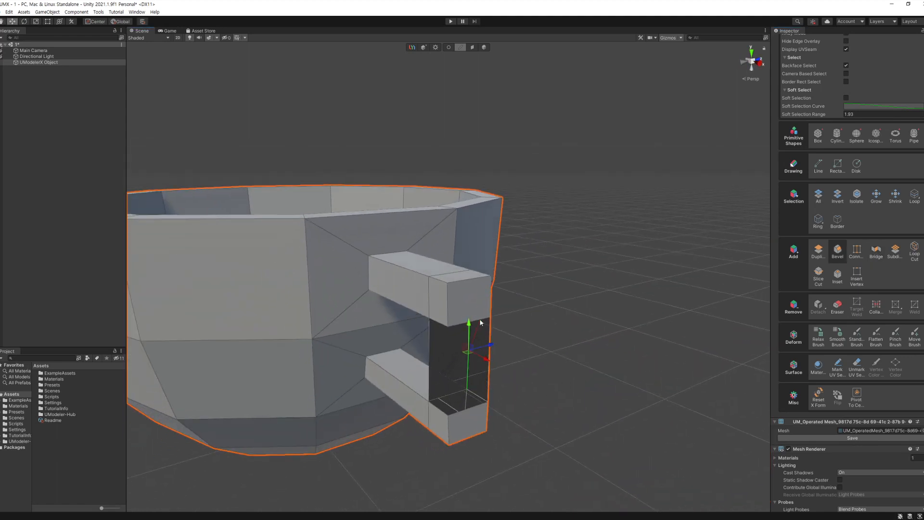
pyautogui.click(480, 320)
pyautogui.keyDown('alt'); pyautogui.moveTo(490, 335); pyautogui.dragTo(499, 386); pyautogui.keyUp('alt')
pyautogui.click(460, 362)
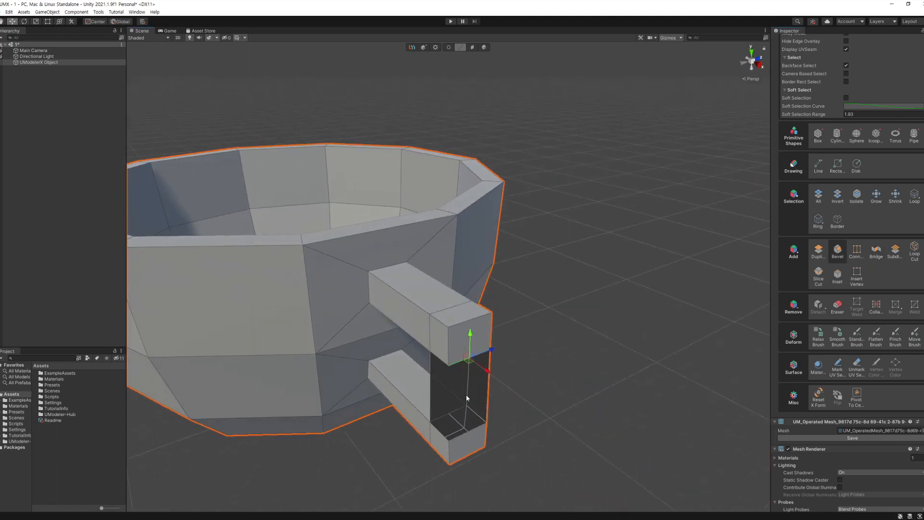
pyautogui.keyDown('shift'); pyautogui.click(466, 432); pyautogui.keyUp('shift')
pyautogui.click(877, 250)
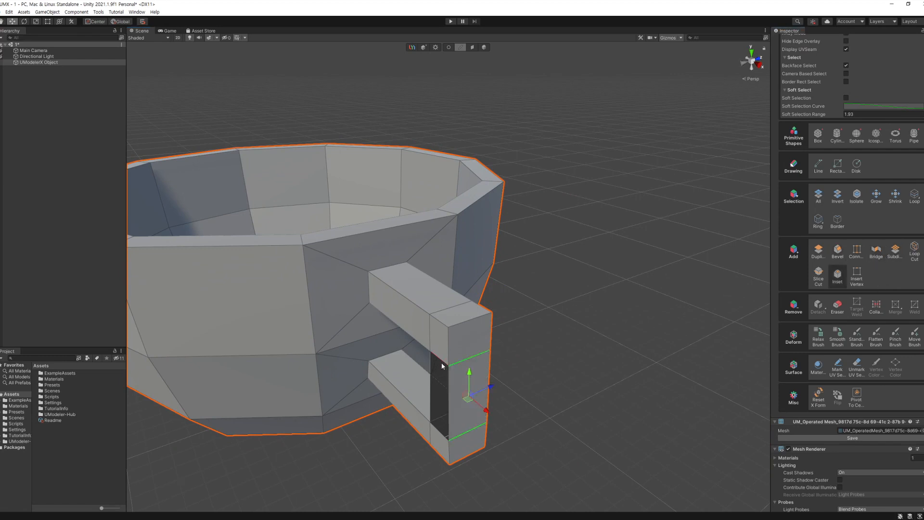
# Step: Select the remaining front side edges of the two handle openings and bridge them to close the handle
pyautogui.click(442, 360)
pyautogui.click(440, 435)
pyautogui.click(884, 257)
pyautogui.keyDown('alt'); pyautogui.moveTo(514, 407); pyautogui.dragTo(611, 392); pyautogui.keyUp('alt')
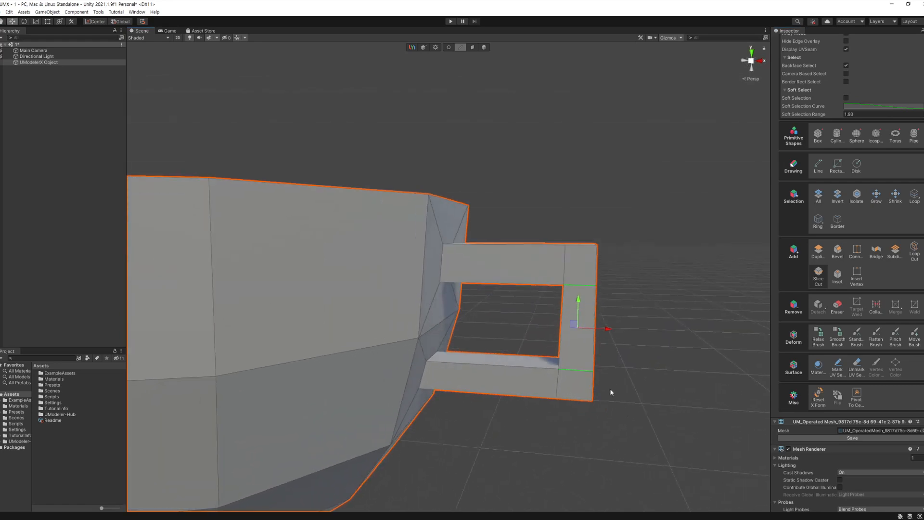
# Step: Pull the handle's upper and lower outer corner edges inward to chamfer the corners
pyautogui.scroll(-7, 621, 404)
pyautogui.scroll(6, 578, 439)
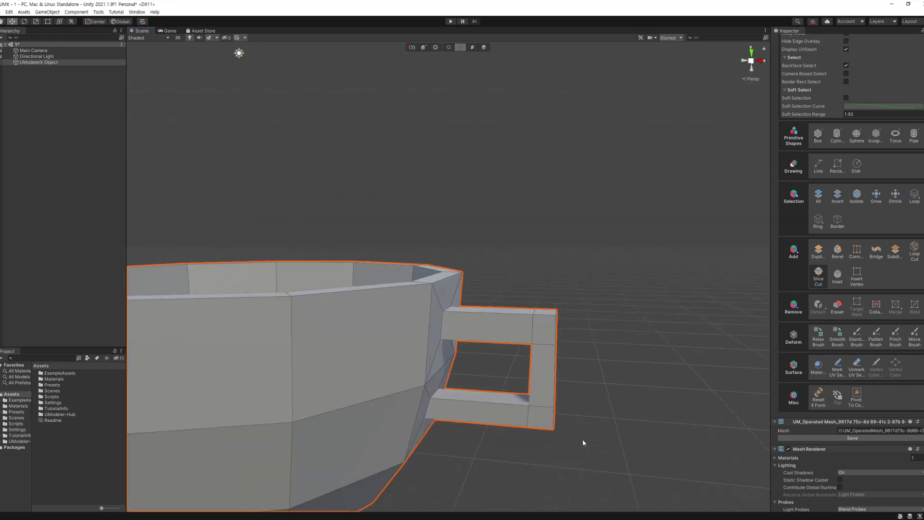
pyautogui.keyDown('alt'); pyautogui.moveTo(596, 262); pyautogui.dragTo(543, 359); pyautogui.keyUp('alt')
pyautogui.click(520, 320)
pyautogui.keyDown('alt'); pyautogui.moveTo(601, 355); pyautogui.dragTo(644, 345); pyautogui.keyUp('alt')
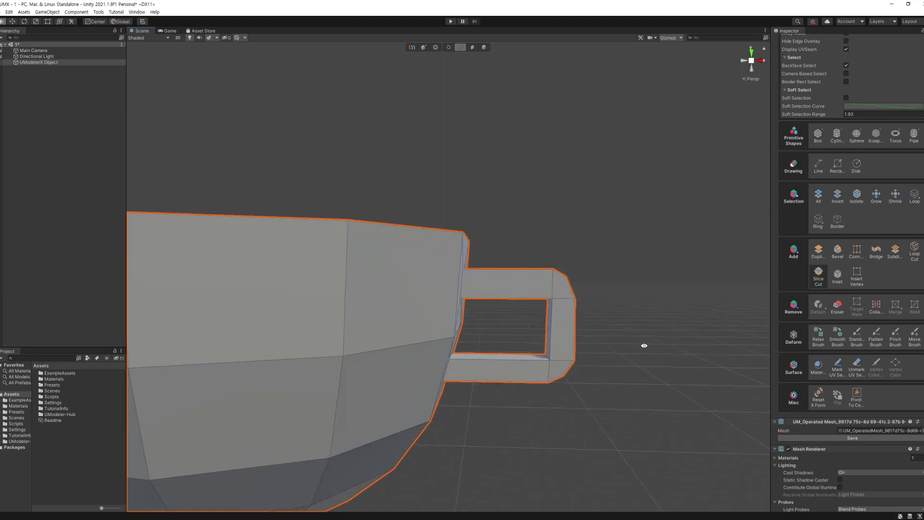
# Step: Select all vertices at the handle's outer end and move them along the X axis toward the cup to shorten the handle
pyautogui.click(448, 47)
pyautogui.moveTo(613, 423); pyautogui.dragTo(523, 213)
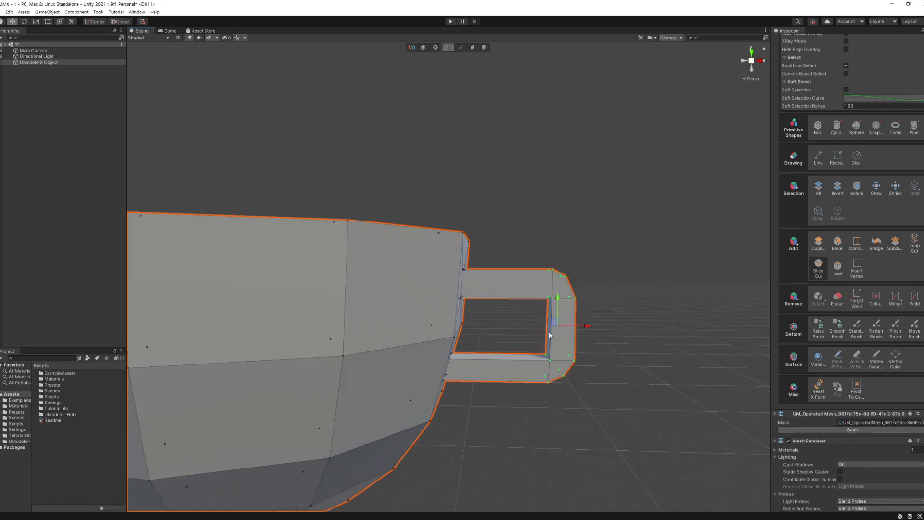
pyautogui.moveTo(588, 328); pyautogui.dragTo(549, 326)
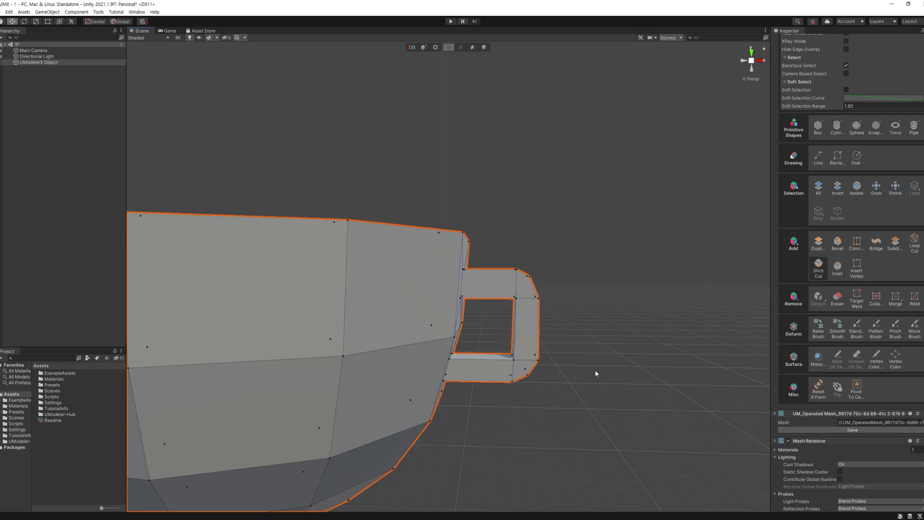
# Step: Deselect the cup object and examine its overall shape and handle from several angles
pyautogui.scroll(-5, 595, 373)
pyautogui.keyDown('alt'); pyautogui.moveTo(545, 373); pyautogui.dragTo(528, 448); pyautogui.keyUp('alt')
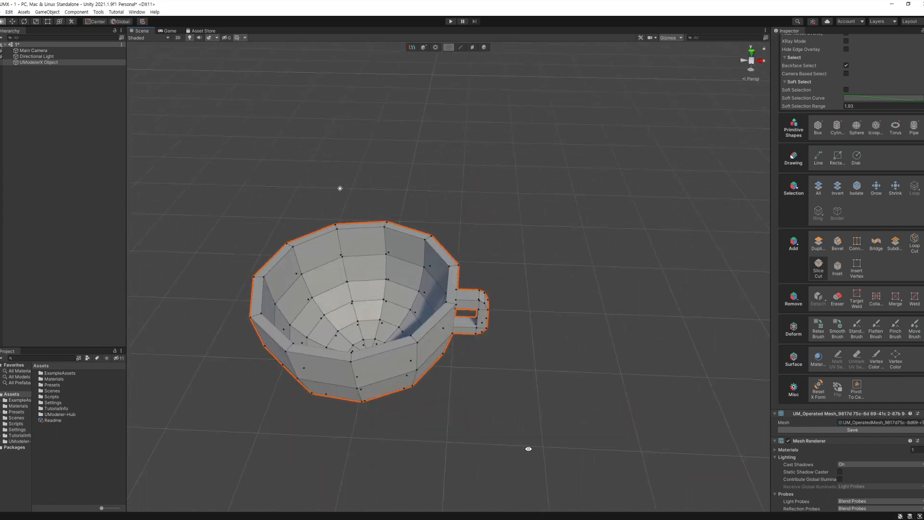
pyautogui.click(473, 47)
pyautogui.keyDown('alt'); pyautogui.moveTo(588, 204); pyautogui.dragTo(529, 109); pyautogui.keyUp('alt')
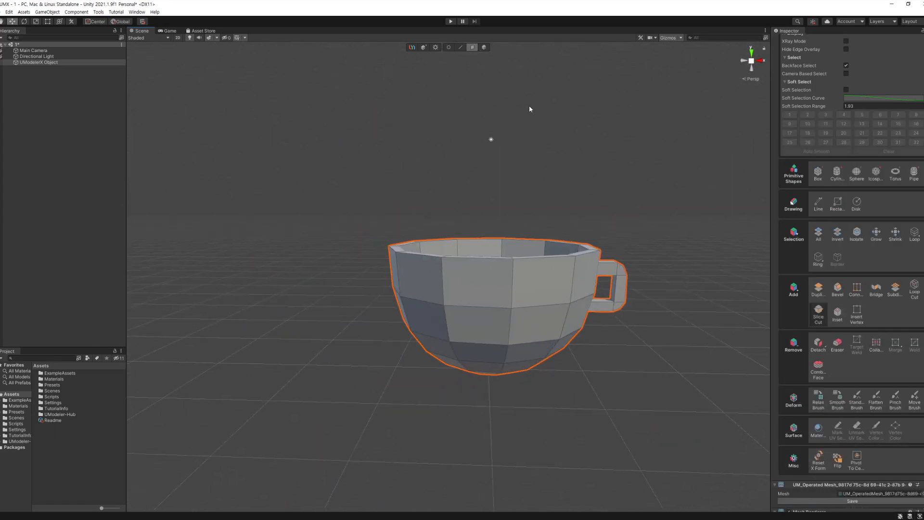
pyautogui.click(674, 315)
pyautogui.keyDown('alt'); pyautogui.moveTo(674, 315); pyautogui.dragTo(638, 350); pyautogui.keyUp('alt')
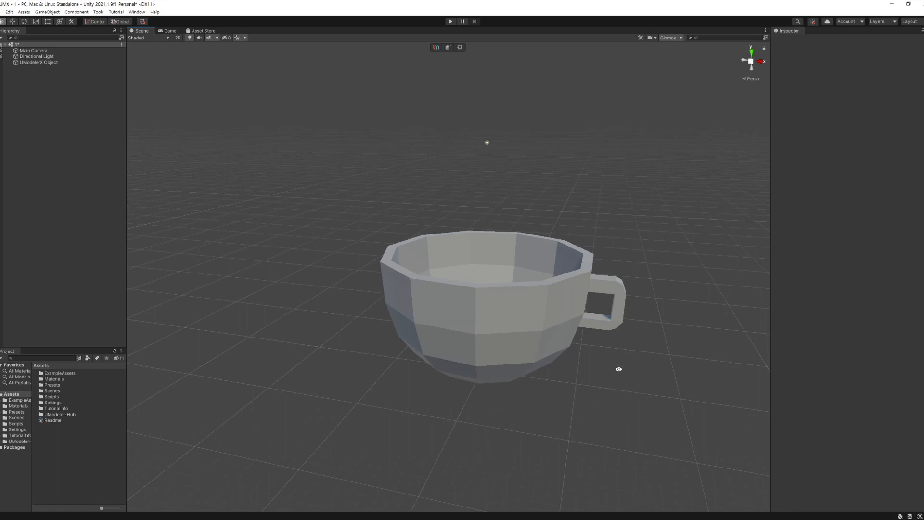
pyautogui.keyDown('alt'); pyautogui.moveTo(619, 369); pyautogui.dragTo(539, 369); pyautogui.keyUp('alt')
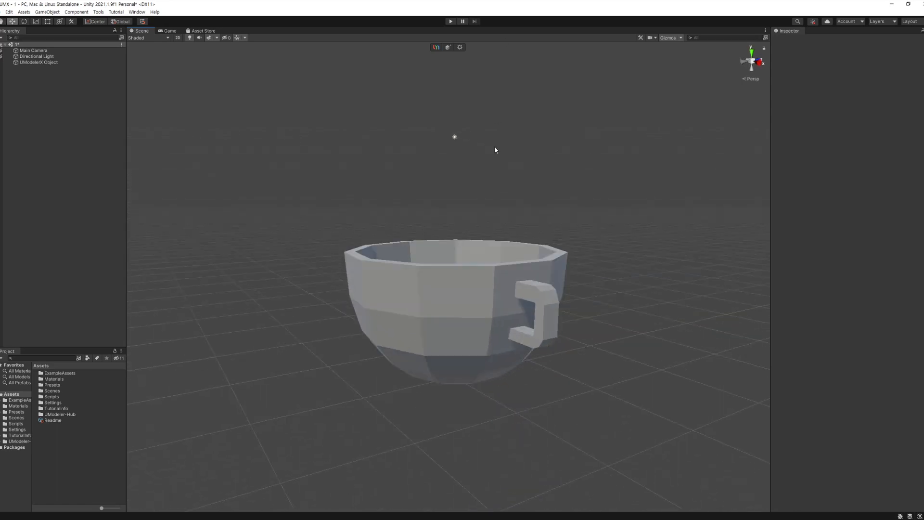
# Step: Select all faces of the cup body without the handle, assign them to smoothing group 1, and deselect them
pyautogui.click(478, 280)
pyautogui.keyDown('alt'); pyautogui.moveTo(619, 217); pyautogui.dragTo(647, 229); pyautogui.keyUp('alt')
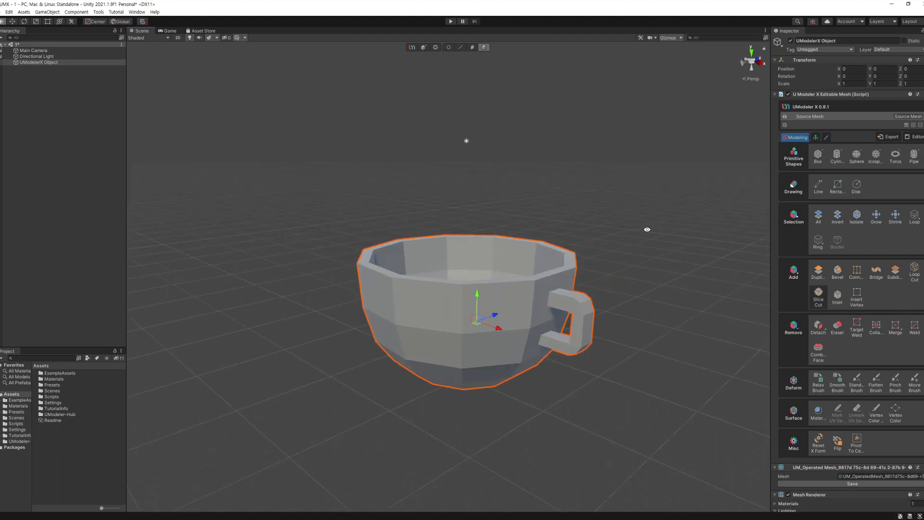
pyautogui.click(473, 48)
pyautogui.keyDown('alt'); pyautogui.moveTo(601, 179); pyautogui.dragTo(645, 198); pyautogui.keyUp('alt')
pyautogui.moveTo(362, 218); pyautogui.dragTo(557, 418)
pyautogui.keyDown('alt'); pyautogui.moveTo(570, 319); pyautogui.dragTo(334, 211); pyautogui.keyUp('alt')
pyautogui.keyDown('alt'); pyautogui.moveTo(431, 316); pyautogui.dragTo(547, 305); pyautogui.keyUp('alt')
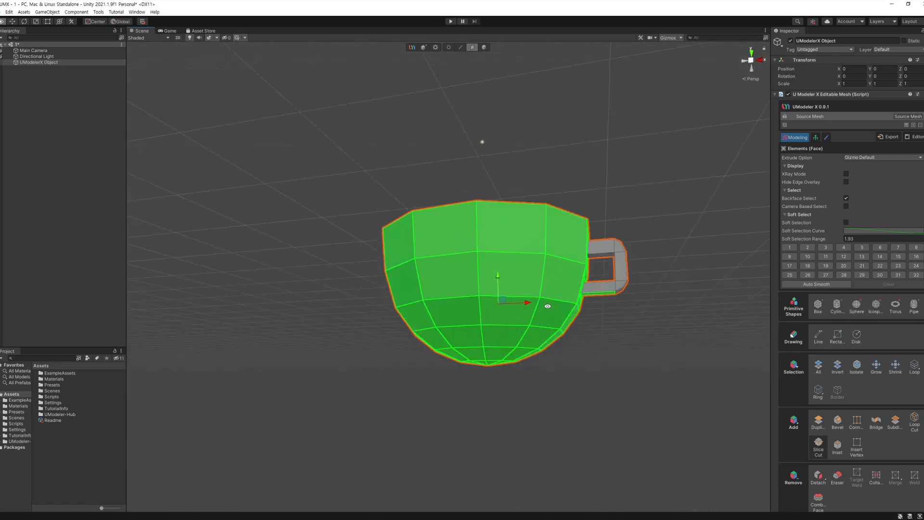
pyautogui.keyDown('alt'); pyautogui.moveTo(637, 248); pyautogui.dragTo(650, 207); pyautogui.keyUp('alt')
pyautogui.moveTo(657, 296); pyautogui.dragTo(607, 235)
pyautogui.keyDown('alt'); pyautogui.moveTo(608, 235); pyautogui.dragTo(633, 430); pyautogui.keyUp('alt')
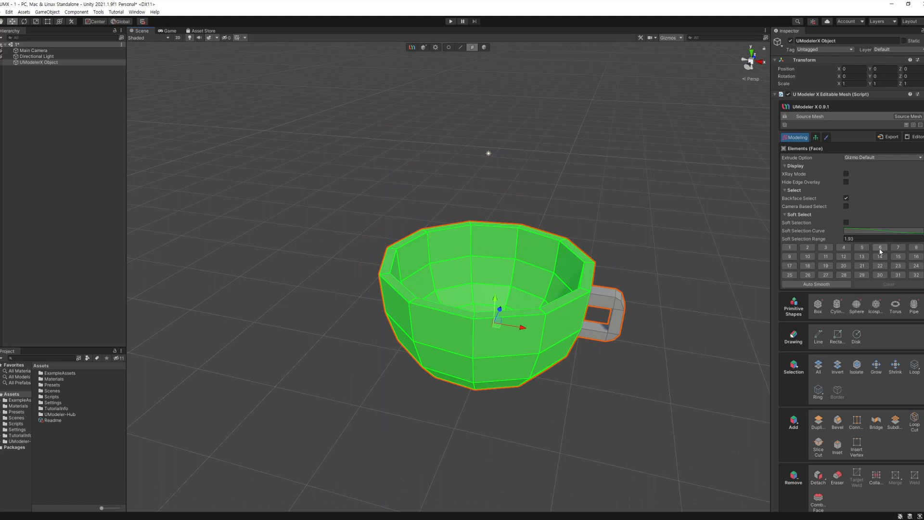
pyautogui.click(791, 250)
pyautogui.click(630, 352)
# Step: Deselect the cup object and examine the smooth shading of its body and interior from several angles
pyautogui.keyDown('alt'); pyautogui.moveTo(627, 426); pyautogui.dragTo(619, 351); pyautogui.keyUp('alt')
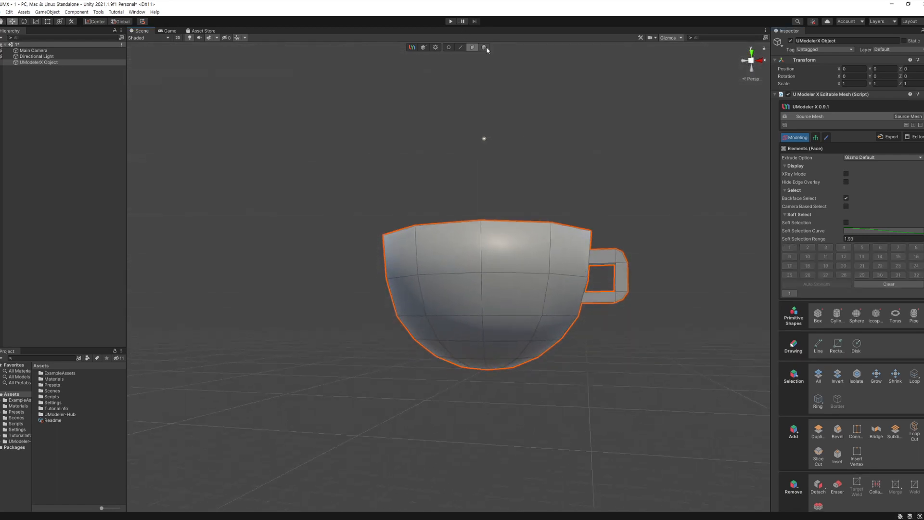
pyautogui.click(651, 179)
pyautogui.keyDown('alt'); pyautogui.moveTo(652, 180); pyautogui.dragTo(560, 225); pyautogui.keyUp('alt')
pyautogui.keyDown('alt'); pyautogui.moveTo(516, 277); pyautogui.dragTo(588, 296); pyautogui.keyUp('alt')
pyautogui.keyDown('alt'); pyautogui.moveTo(503, 296); pyautogui.dragTo(592, 287); pyautogui.keyUp('alt')
pyautogui.scroll(4, 592, 286)
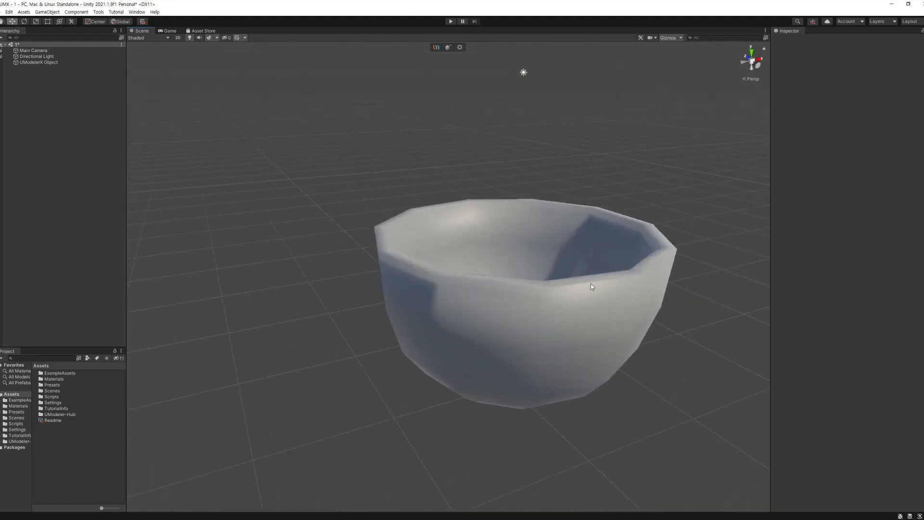
pyautogui.keyDown('alt'); pyautogui.moveTo(691, 335); pyautogui.dragTo(671, 359); pyautogui.keyUp('alt')
pyautogui.scroll(-2, 671, 361)
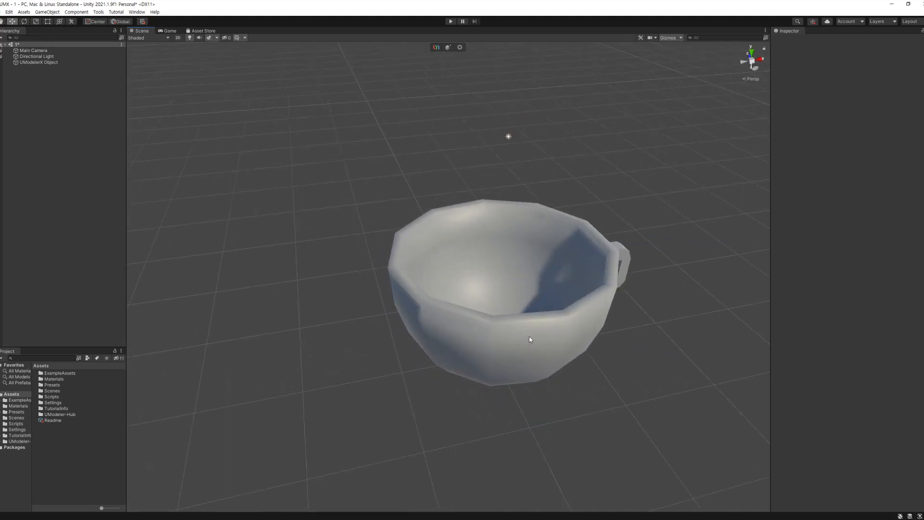
# Step: Select a single outer face below the rim near the handle, remove it from smoothing group 1, and deselect it
pyautogui.click(530, 335)
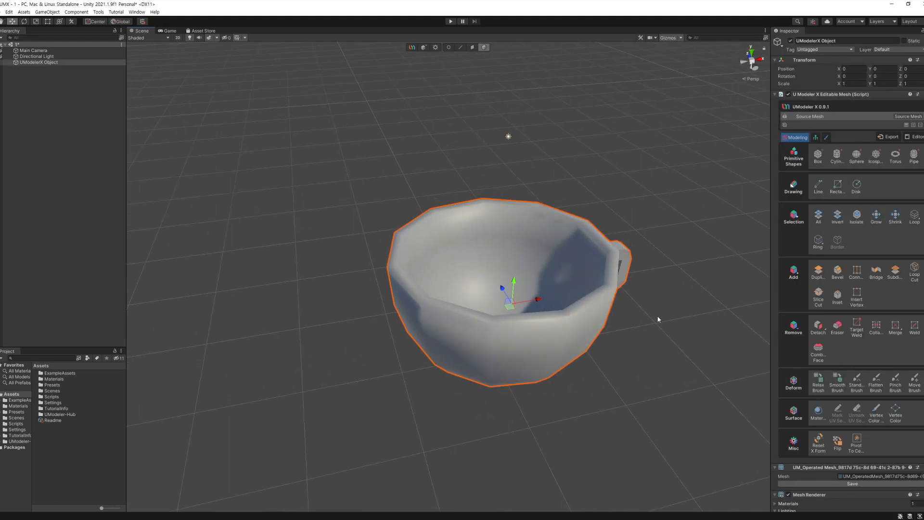
pyautogui.click(473, 47)
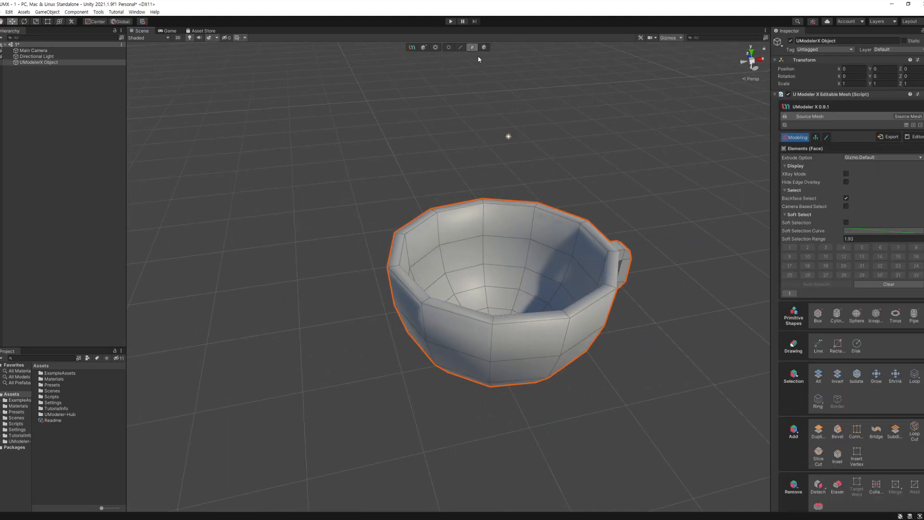
pyautogui.click(588, 322)
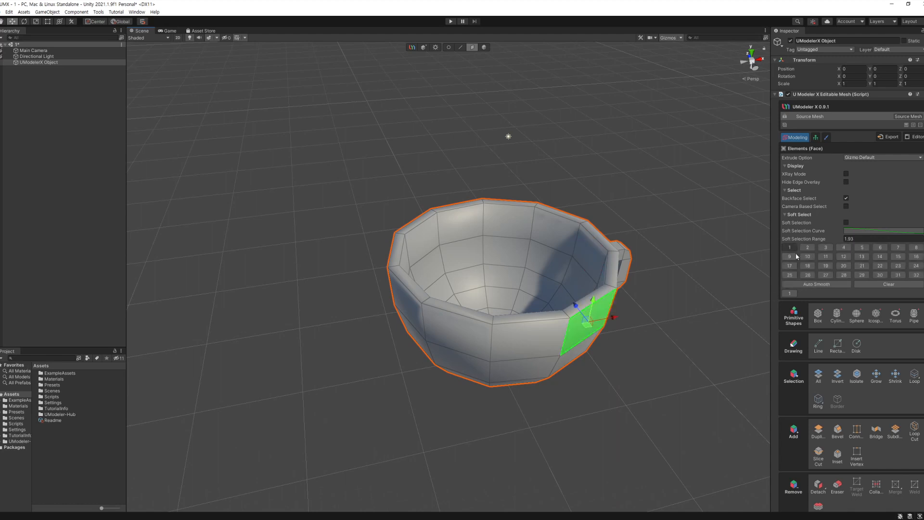
pyautogui.keyDown('alt'); pyautogui.moveTo(646, 307); pyautogui.dragTo(637, 360); pyautogui.keyUp('alt')
pyautogui.click(692, 342)
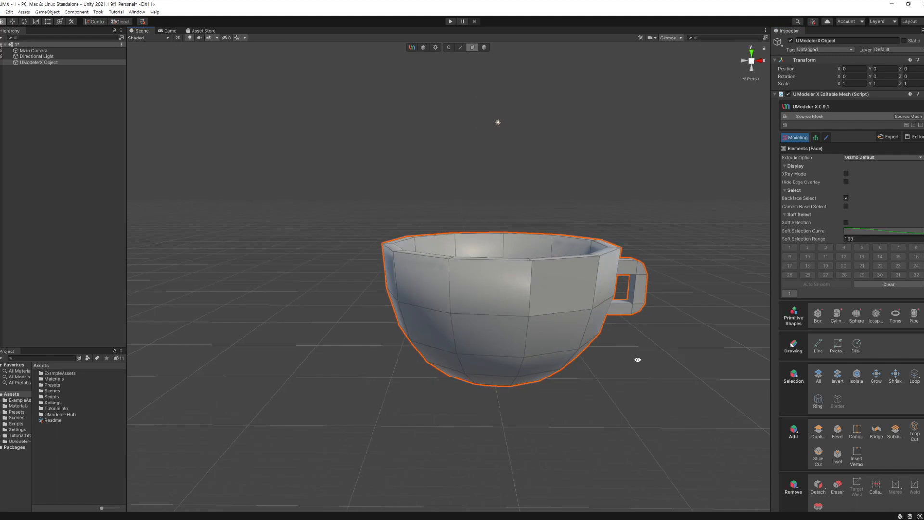
# Step: Deselect the cup object to view the unsmoothed outer face against the smooth body, and reselect the cup
pyautogui.click(485, 48)
pyautogui.click(638, 201)
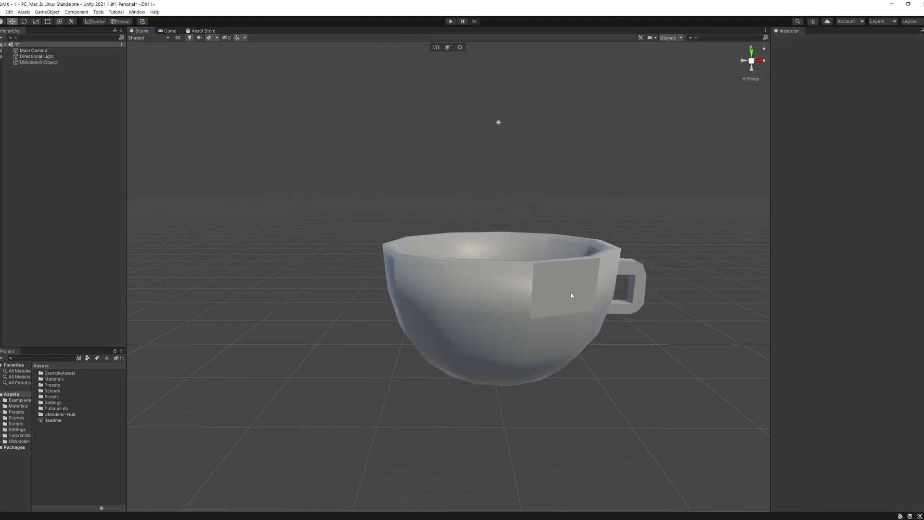
pyautogui.click(520, 294)
# Step: Clear all smoothing groups from the cup's faces
pyautogui.click(473, 47)
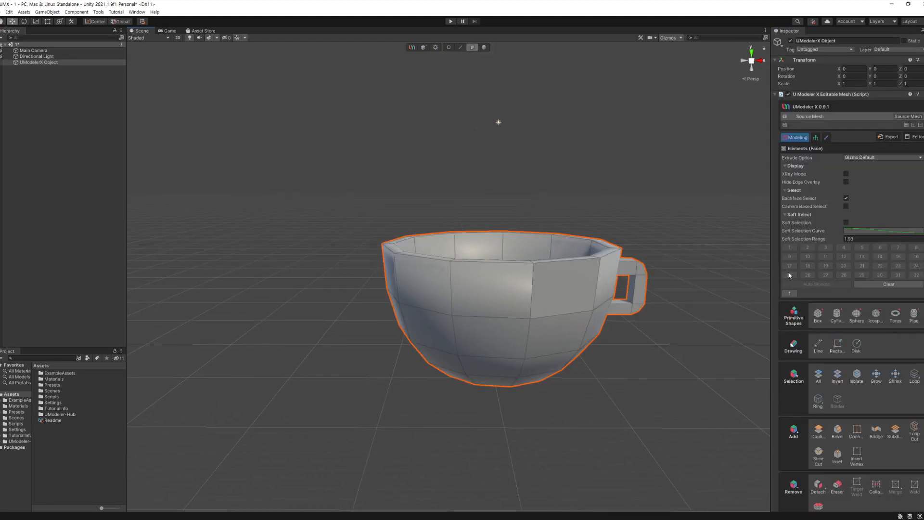
pyautogui.click(882, 285)
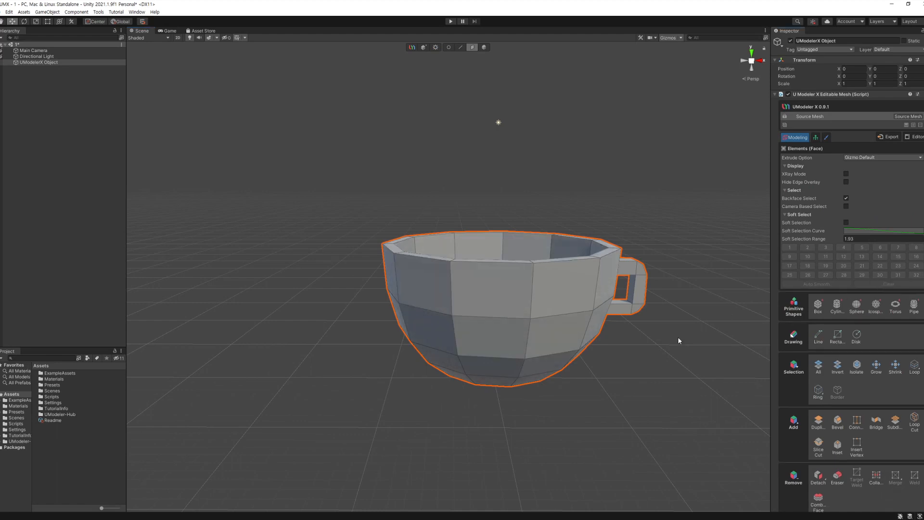
pyautogui.keyDown('alt'); pyautogui.moveTo(683, 355); pyautogui.dragTo(568, 367); pyautogui.keyUp('alt')
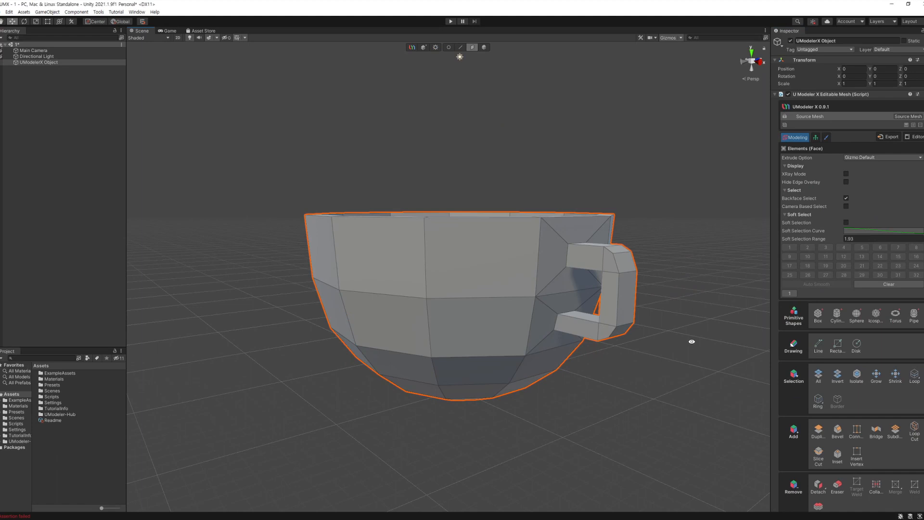
pyautogui.keyDown('alt'); pyautogui.moveTo(691, 343); pyautogui.dragTo(514, 299); pyautogui.keyUp('alt')
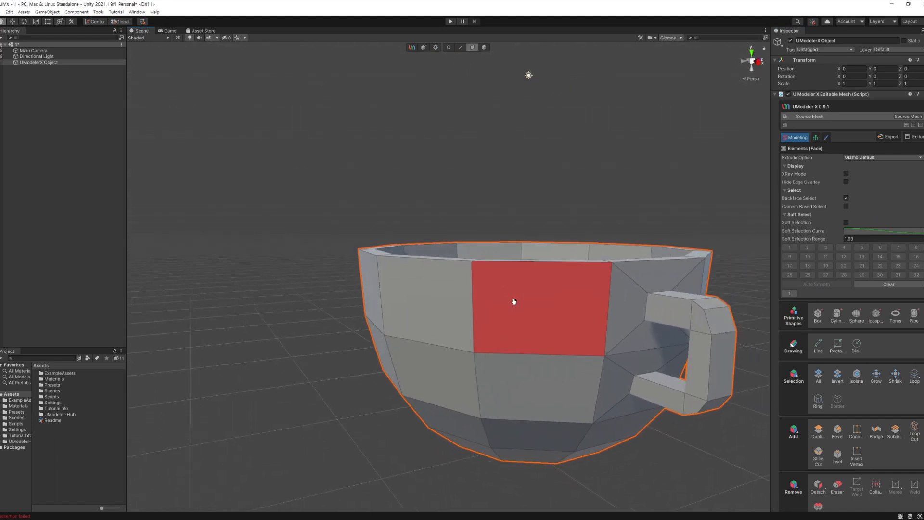
# Step: Select the cup's body faces away from the handle, including rim and interior, and assign them to smoothing group 1
pyautogui.moveTo(415, 149); pyautogui.dragTo(599, 383)
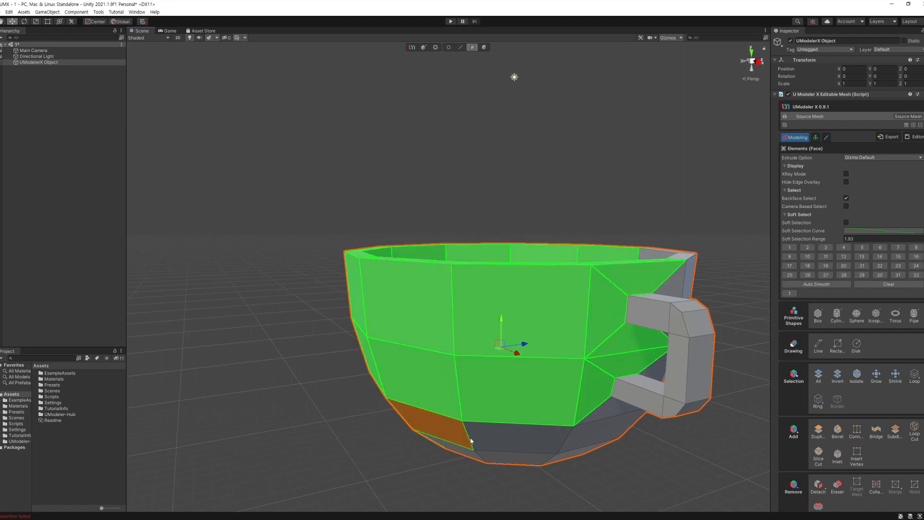
pyautogui.keyDown('shift'); pyautogui.moveTo(280, 145); pyautogui.dragTo(567, 499); pyautogui.keyUp('shift')
pyautogui.moveTo(598, 454); pyautogui.dragTo(610, 455, button='middle')
pyautogui.keyDown('alt'); pyautogui.moveTo(610, 455); pyautogui.dragTo(619, 440); pyautogui.keyUp('alt')
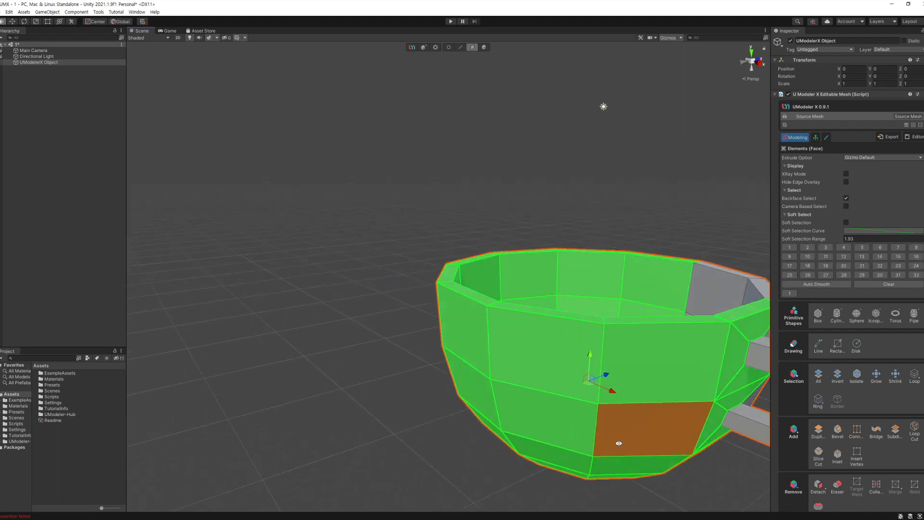
pyautogui.click(789, 249)
pyautogui.click(660, 149)
# Step: Examine in object mode how the shared smoothing group shades the cup's rim, outer wall and interior from several angles
pyautogui.keyDown('alt'); pyautogui.moveTo(709, 216); pyautogui.dragTo(612, 212); pyautogui.keyUp('alt')
pyautogui.click(484, 47)
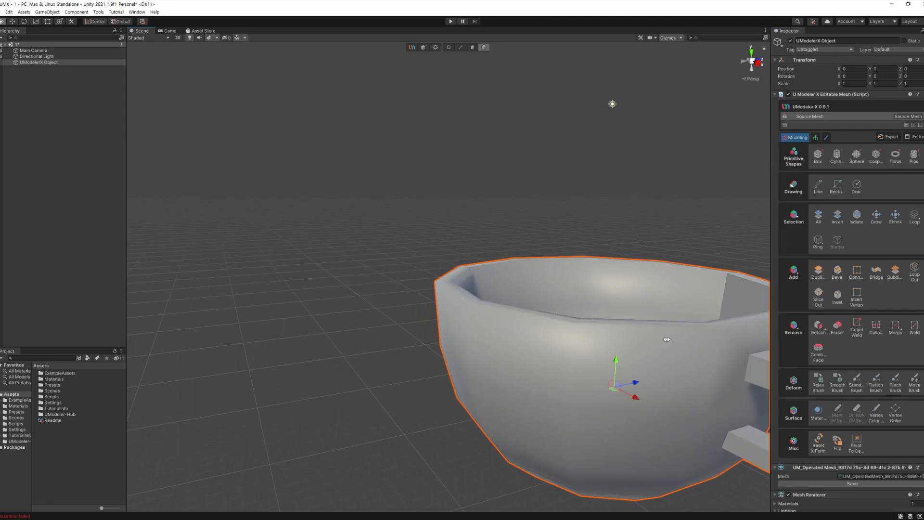
pyautogui.keyDown('alt'); pyautogui.moveTo(667, 340); pyautogui.dragTo(626, 330); pyautogui.keyUp('alt')
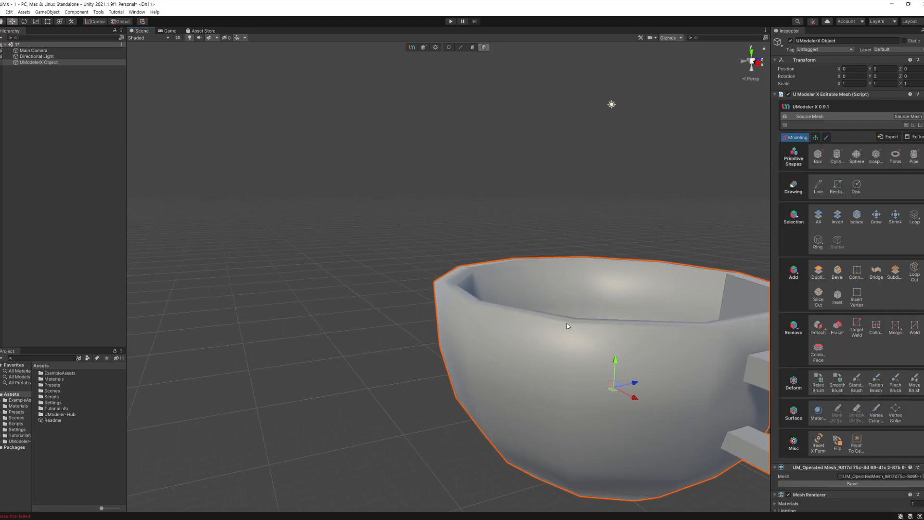
pyautogui.moveTo(467, 306)
pyautogui.keyDown('alt'); pyautogui.mouseDown()
pyautogui.moveTo(497, 322)
pyautogui.moveTo(474, 299)
pyautogui.mouseUp(); pyautogui.keyUp('alt')
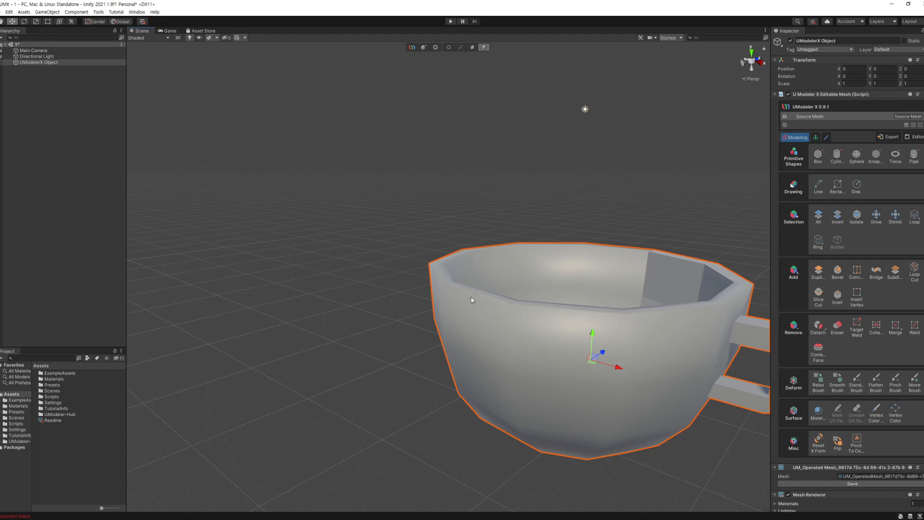
pyautogui.keyDown('alt'); pyautogui.moveTo(443, 281); pyautogui.dragTo(491, 345); pyautogui.keyUp('alt')
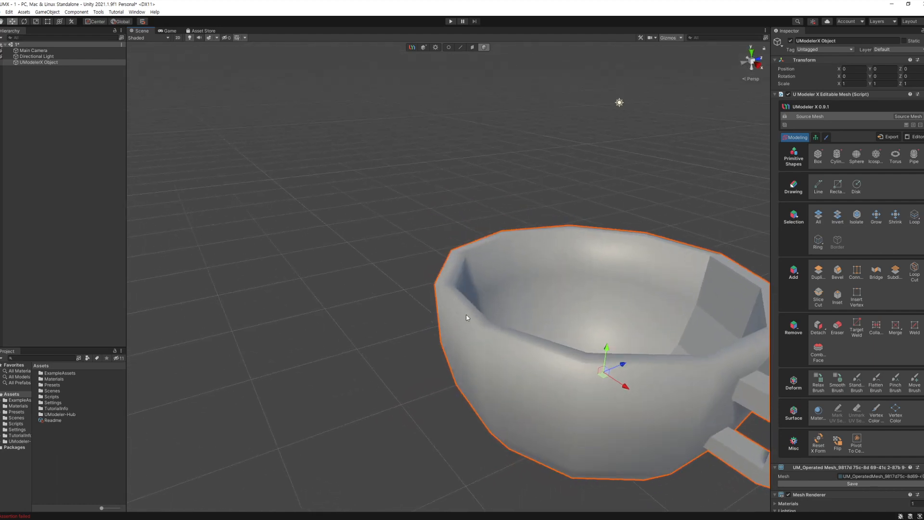
pyautogui.keyDown('alt'); pyautogui.moveTo(523, 373); pyautogui.dragTo(634, 342); pyautogui.keyUp('alt')
# Step: Remove the smoothing from the cup's body faces and deselect them
pyautogui.press('3')
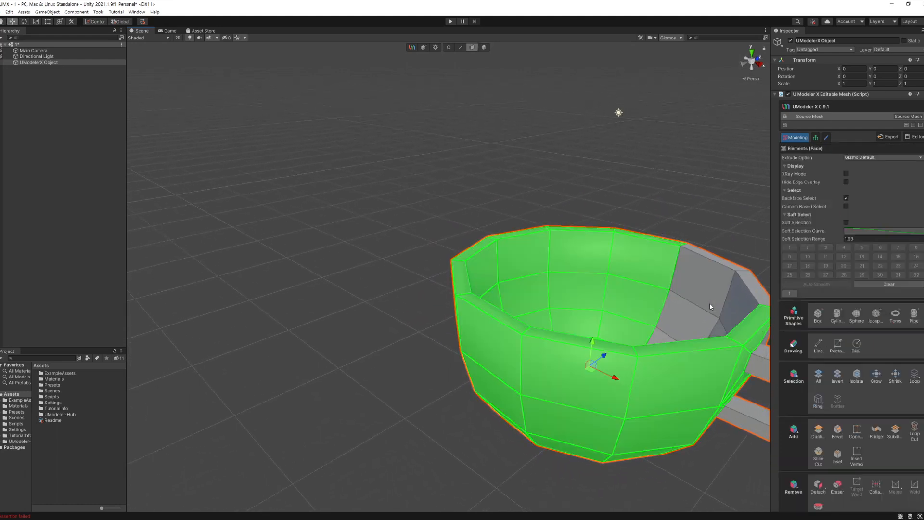
pyautogui.click(725, 276)
pyautogui.moveTo(725, 276); pyautogui.dragTo(690, 254, button='middle')
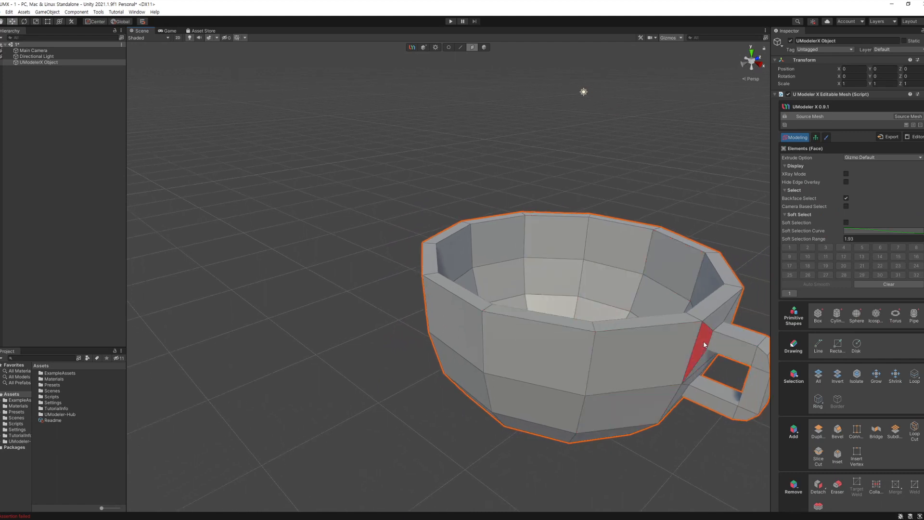
# Step: Select the near-side outer wall faces in the rows below the rim, assign them to smoothing group 1, and deselect them
pyautogui.click(701, 348)
pyautogui.keyDown('shift'); pyautogui.click(706, 362); pyautogui.keyUp('shift')
pyautogui.keyDown('shift'); pyautogui.click(662, 359); pyautogui.keyUp('shift')
pyautogui.keyDown('shift'); pyautogui.click(542, 351); pyautogui.keyUp('shift')
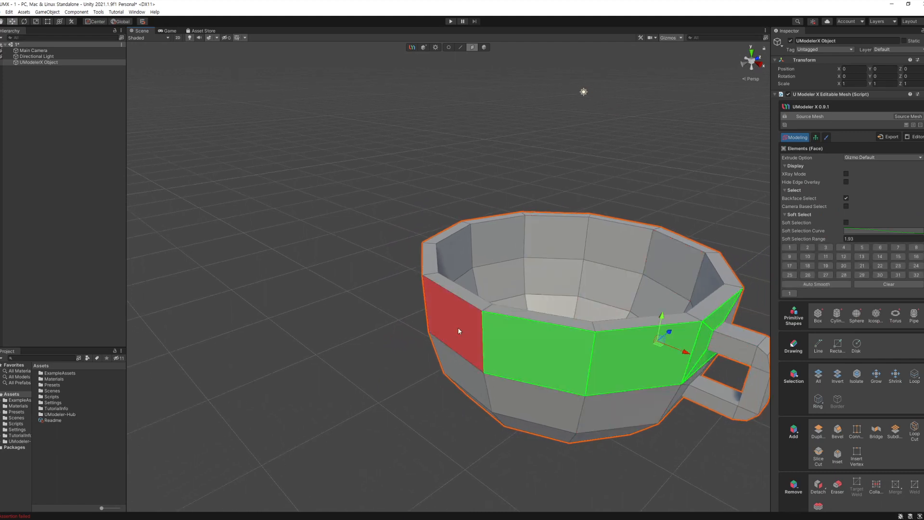
pyautogui.keyDown('shift'); pyautogui.click(459, 329); pyautogui.keyUp('shift')
pyautogui.keyDown('shift'); pyautogui.click(456, 367); pyautogui.keyUp('shift')
pyautogui.keyDown('shift'); pyautogui.click(546, 401); pyautogui.keyUp('shift')
pyautogui.keyDown('shift'); pyautogui.click(608, 417); pyautogui.keyUp('shift')
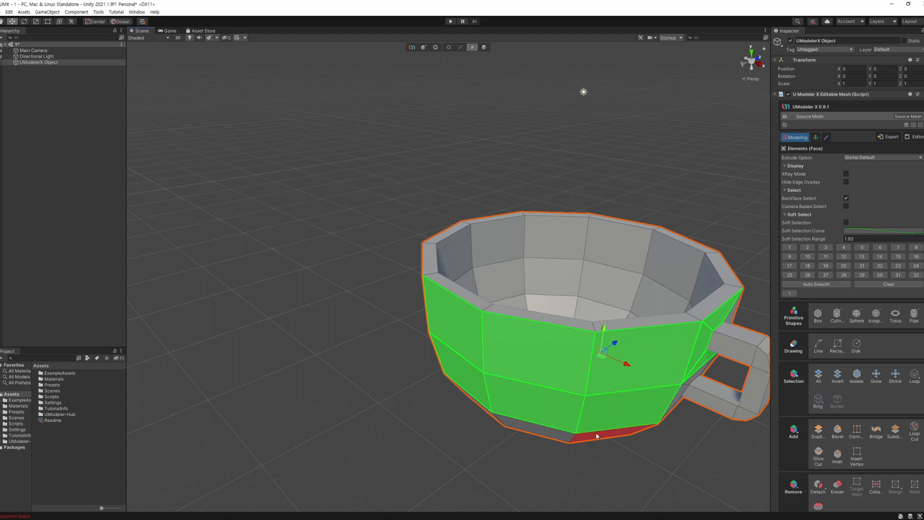
pyautogui.keyDown('alt'); pyautogui.moveTo(595, 446); pyautogui.dragTo(607, 415); pyautogui.keyUp('alt')
pyautogui.keyDown('shift'); pyautogui.click(605, 434); pyautogui.keyUp('shift')
pyautogui.keyDown('shift'); pyautogui.click(544, 428); pyautogui.keyUp('shift')
pyautogui.keyDown('shift'); pyautogui.click(487, 416); pyautogui.keyUp('shift')
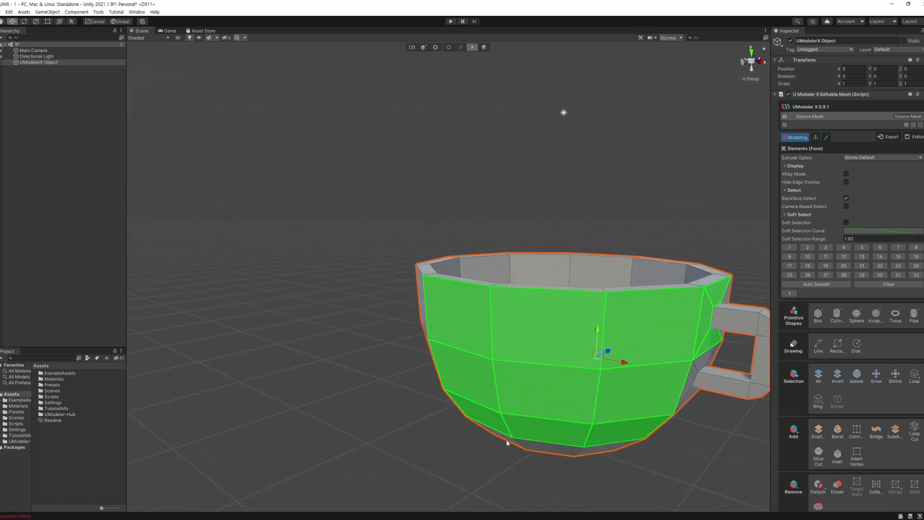
pyautogui.keyDown('alt'); pyautogui.moveTo(538, 447); pyautogui.dragTo(608, 374); pyautogui.keyUp('alt')
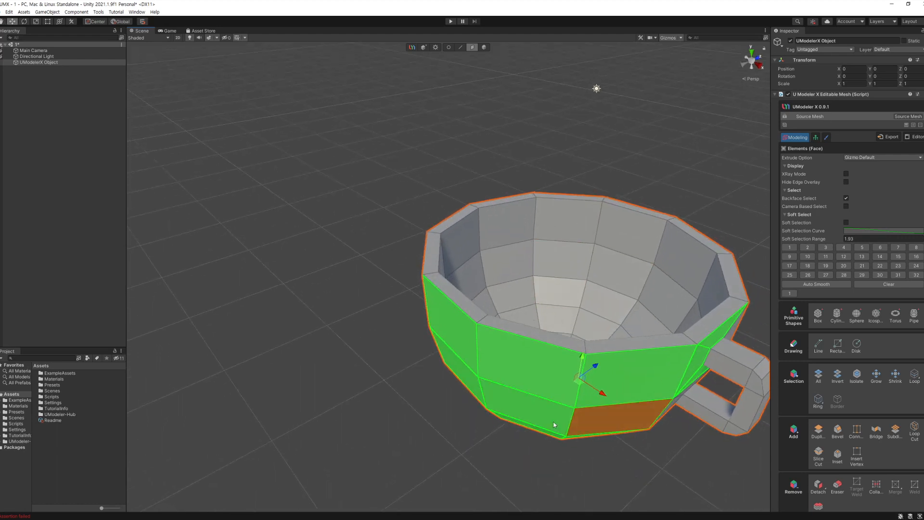
pyautogui.moveTo(609, 374); pyautogui.dragTo(607, 370, button='middle')
pyautogui.moveTo(653, 440); pyautogui.dragTo(643, 423, button='middle')
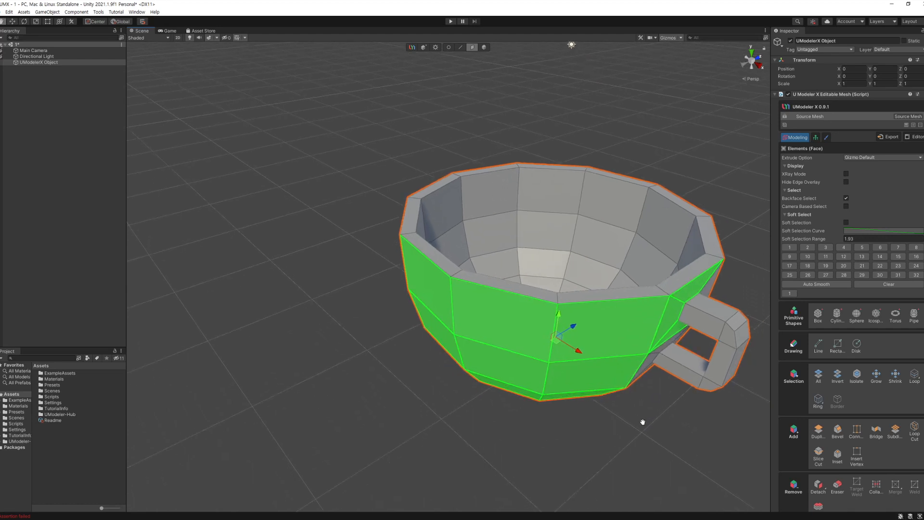
pyautogui.click(656, 391)
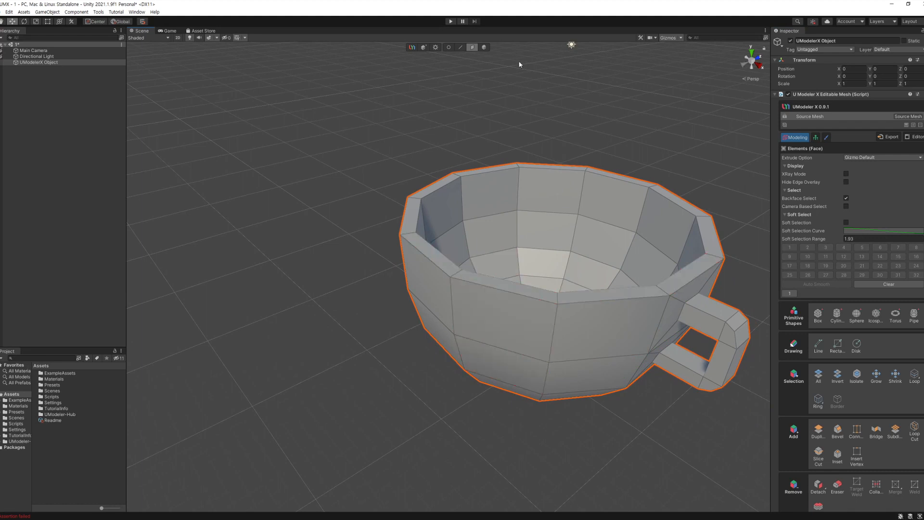
# Step: Deselect the cup object to check the outer wall's smooth shading against the hard rim edge, and reselect the cup
pyautogui.click(486, 47)
pyautogui.click(506, 111)
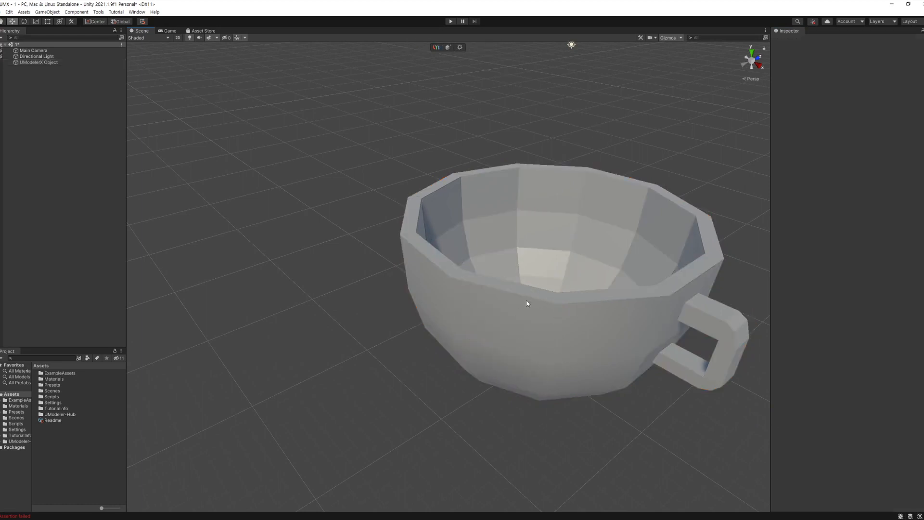
pyautogui.click(511, 288)
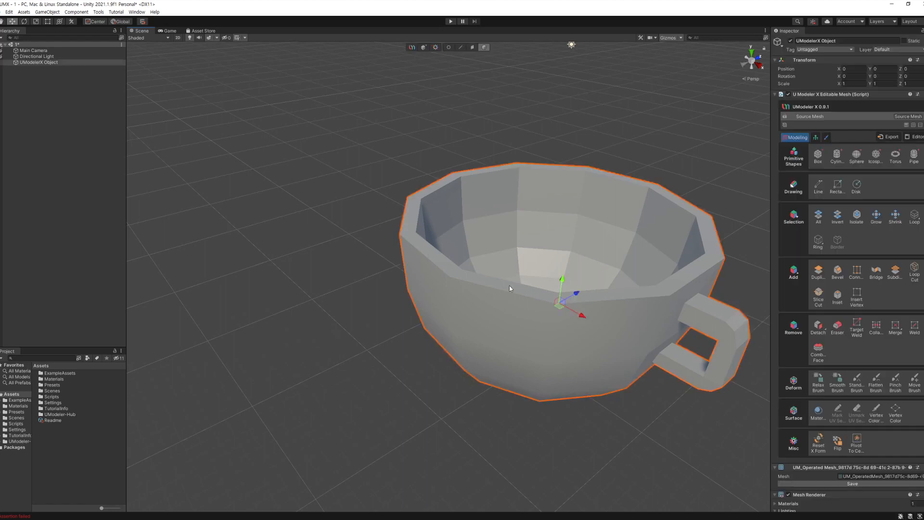
# Step: Select the top rim faces along the near side and handle side, assign them to smoothing group 2, and deselect them
pyautogui.click(472, 49)
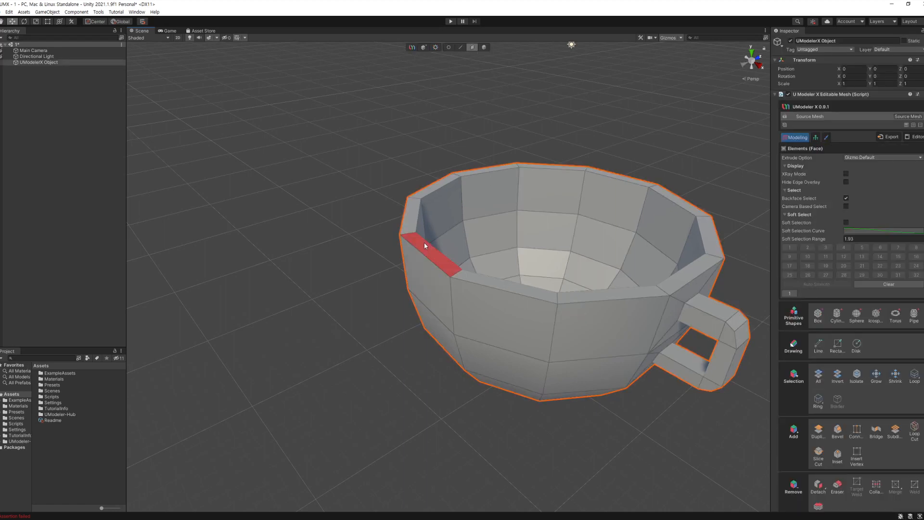
pyautogui.click(413, 226)
pyautogui.keyDown('shift'); pyautogui.click(426, 249); pyautogui.keyUp('shift')
pyautogui.keyDown('shift'); pyautogui.click(529, 290); pyautogui.keyUp('shift')
pyautogui.keyDown('shift'); pyautogui.click(607, 295); pyautogui.keyUp('shift')
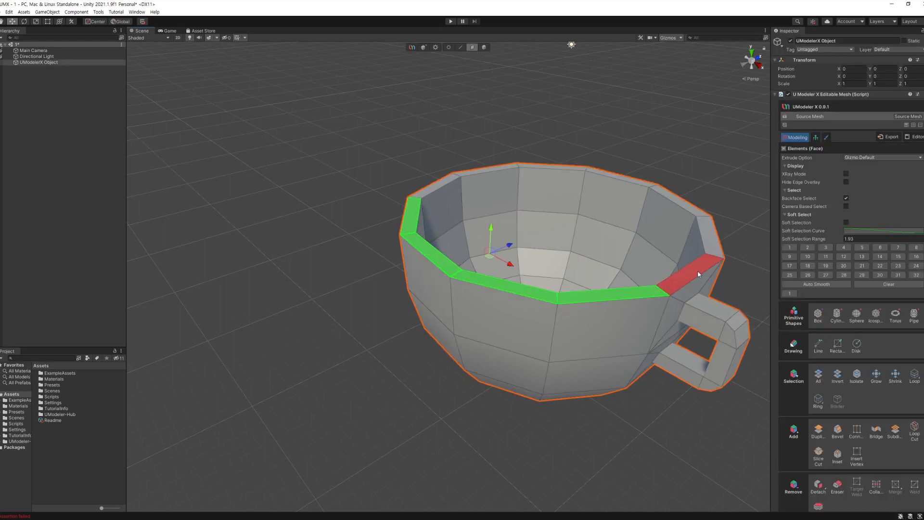
pyautogui.keyDown('shift'); pyautogui.click(690, 278); pyautogui.keyUp('shift')
pyautogui.keyDown('shift'); pyautogui.click(707, 239); pyautogui.keyUp('shift')
pyautogui.keyDown('shift'); pyautogui.click(675, 201); pyautogui.keyUp('shift')
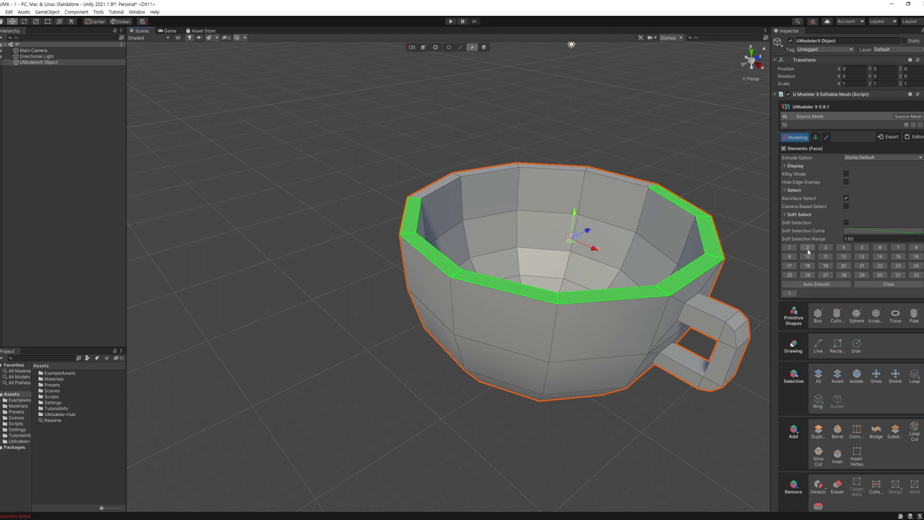
pyautogui.click(626, 445)
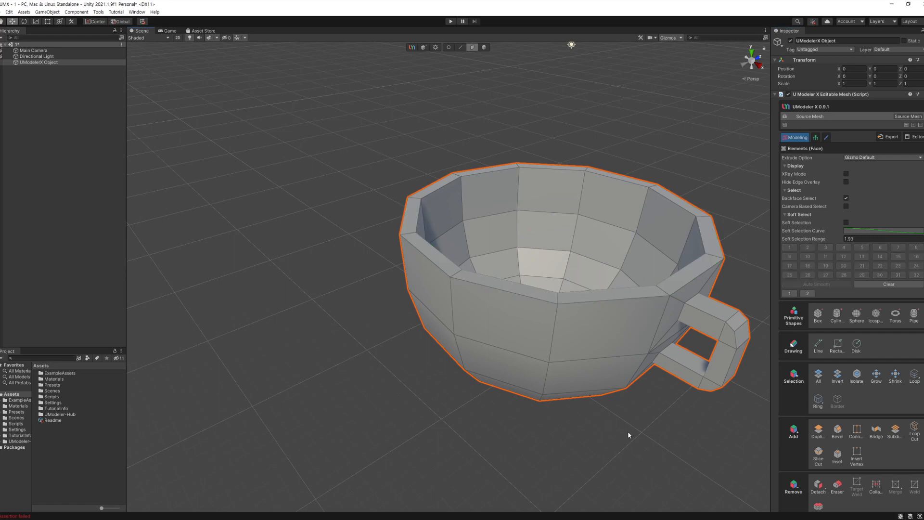
# Step: Select the upper two rows of adjacent inner wall faces near the handle, assign them to smoothing group 3, and deselect them
pyautogui.keyDown('alt'); pyautogui.moveTo(628, 433); pyautogui.dragTo(460, 501); pyautogui.keyUp('alt')
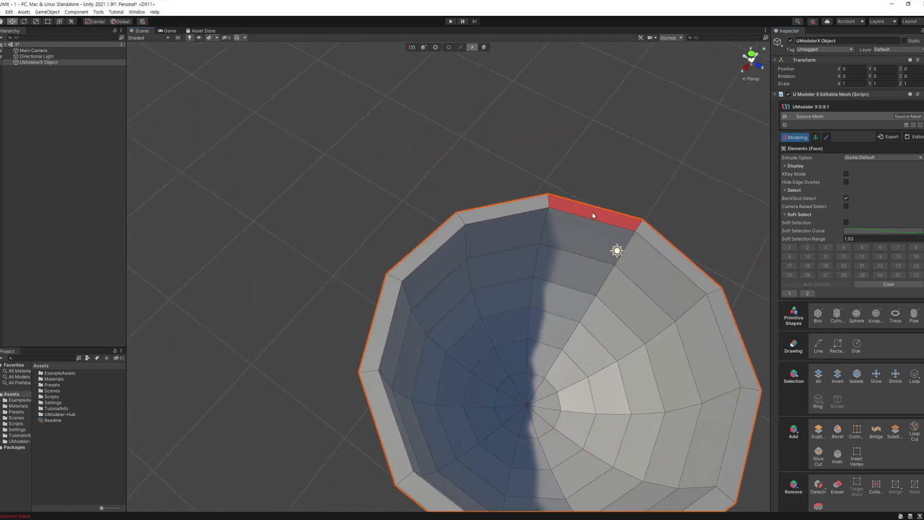
pyautogui.keyDown('alt'); pyautogui.moveTo(537, 275); pyautogui.dragTo(406, 229); pyautogui.keyUp('alt')
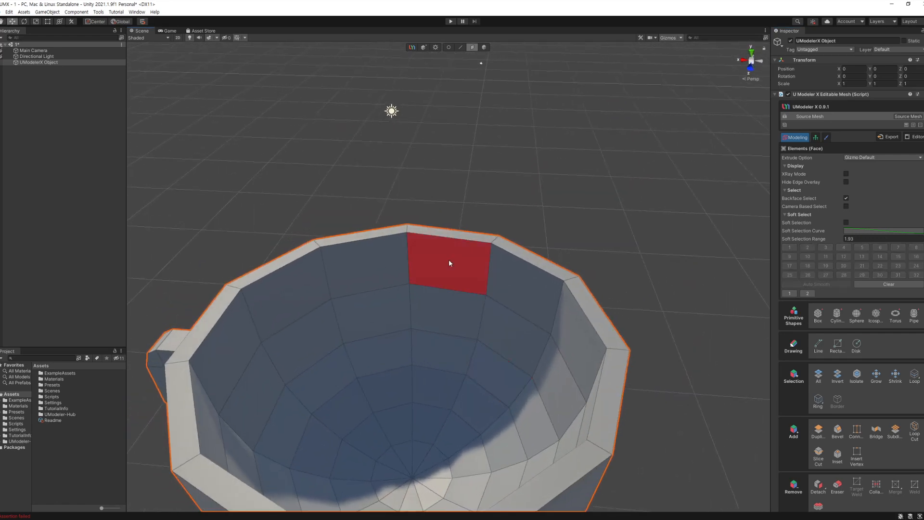
pyautogui.click(449, 261)
pyautogui.keyDown('shift'); pyautogui.click(378, 263); pyautogui.keyUp('shift')
pyautogui.keyDown('shift'); pyautogui.click(290, 298); pyautogui.keyUp('shift')
pyautogui.keyDown('shift'); pyautogui.click(237, 352); pyautogui.keyUp('shift')
pyautogui.keyDown('shift'); pyautogui.click(274, 368); pyautogui.keyUp('shift')
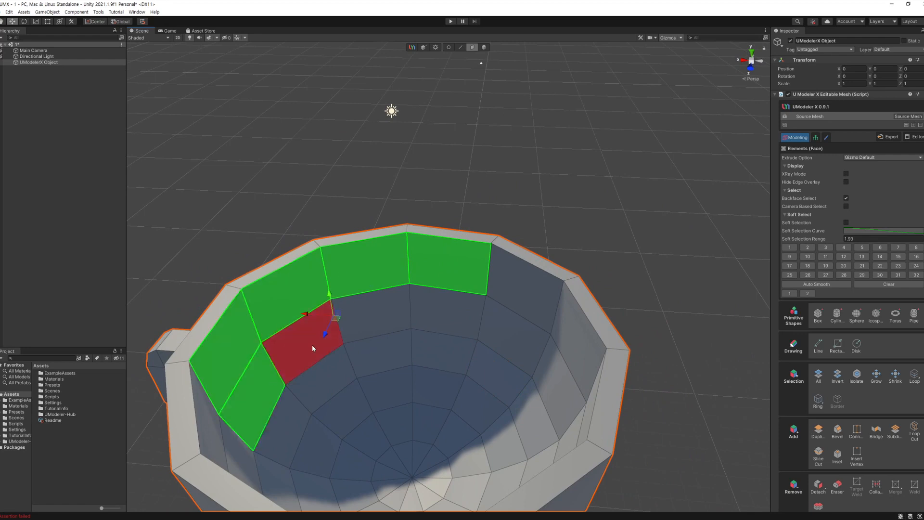
pyautogui.keyDown('shift'); pyautogui.click(312, 345); pyautogui.keyUp('shift')
pyautogui.keyDown('shift'); pyautogui.click(381, 318); pyautogui.keyUp('shift')
pyautogui.keyDown('shift'); pyautogui.click(446, 313); pyautogui.keyUp('shift')
pyautogui.keyDown('shift'); pyautogui.click(520, 289); pyautogui.keyUp('shift')
pyautogui.keyDown('shift'); pyautogui.click(515, 337); pyautogui.keyUp('shift')
pyautogui.keyDown('alt'); pyautogui.moveTo(646, 325); pyautogui.dragTo(640, 226); pyautogui.keyUp('alt')
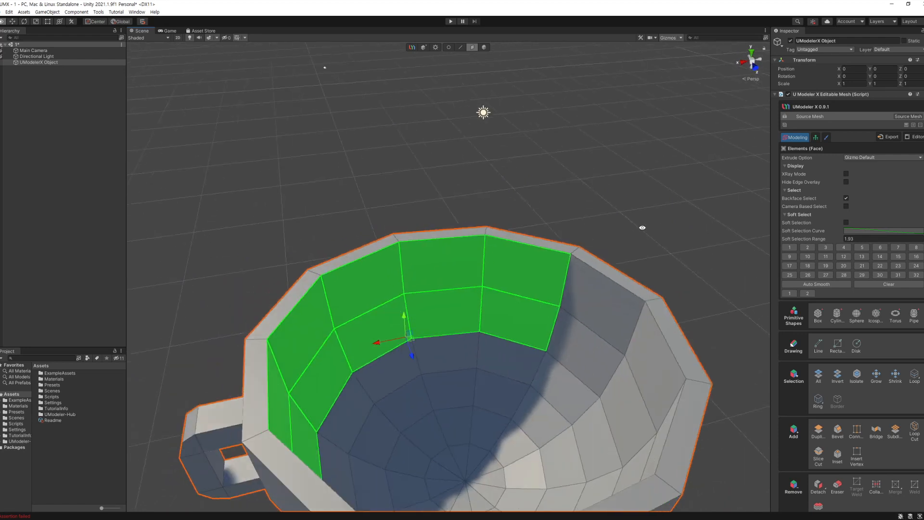
pyautogui.click(652, 284)
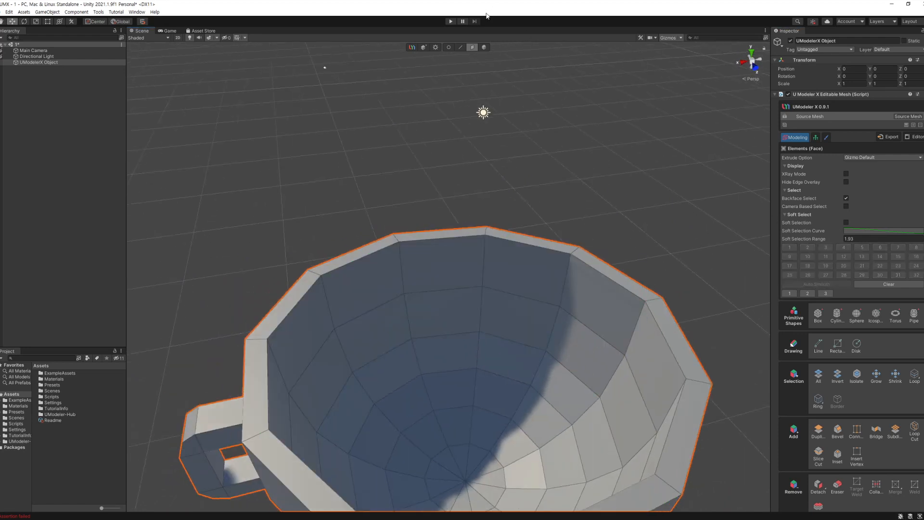
# Step: Deselect the cup object and examine the outer wall's shading and the seam between smoothed and unsmoothed faces
pyautogui.click(485, 47)
pyautogui.click(543, 219)
pyautogui.keyDown('alt'); pyautogui.moveTo(545, 224); pyautogui.dragTo(613, 177); pyautogui.keyUp('alt')
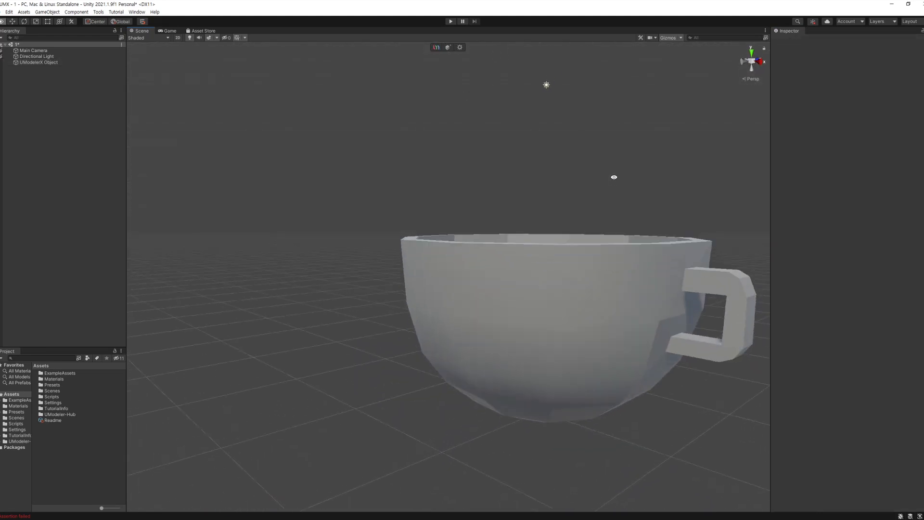
pyautogui.keyDown('alt'); pyautogui.moveTo(484, 294); pyautogui.dragTo(538, 146); pyautogui.keyUp('alt')
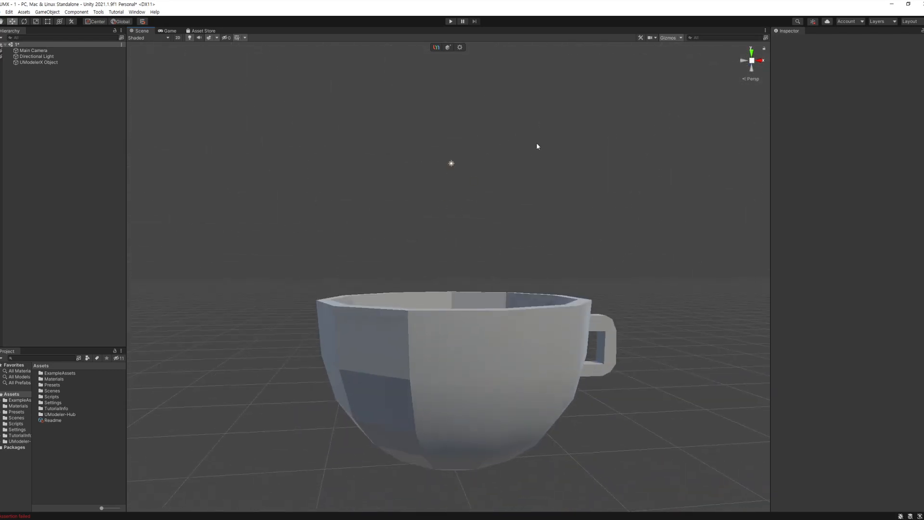
# Step: Reselect the cup, select the flat-shaded upper outer wall faces opposite the handle and adjoining front faces, assign them to smoothing group 1, and deselect them
pyautogui.click(464, 315)
pyautogui.click(474, 47)
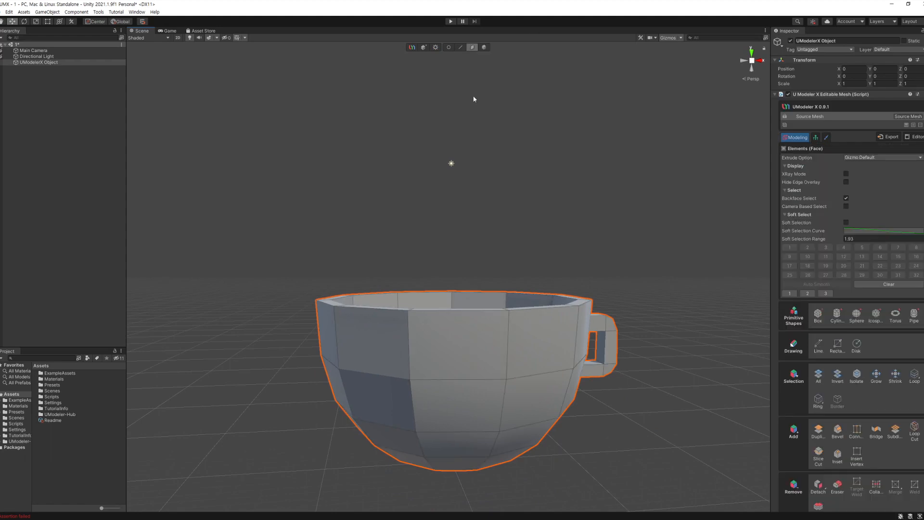
pyautogui.click(423, 346)
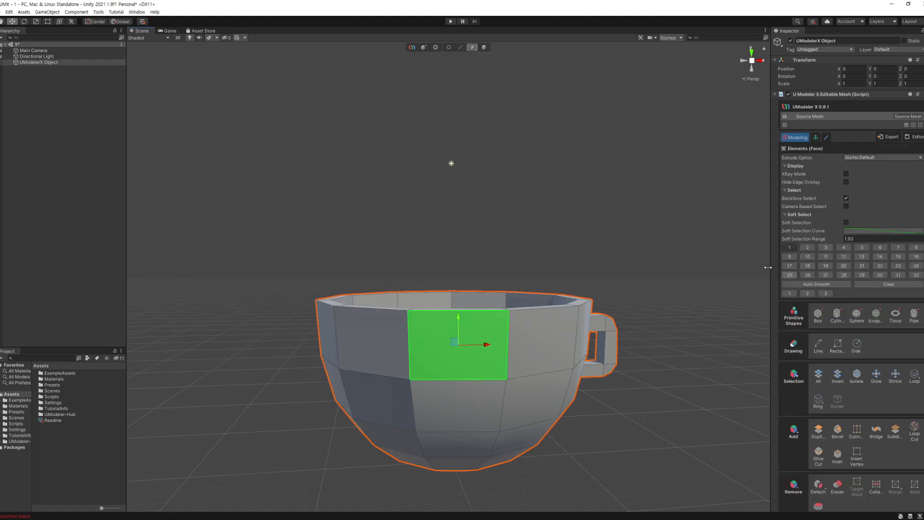
pyautogui.keyDown('alt'); pyautogui.moveTo(525, 360); pyautogui.dragTo(565, 351); pyautogui.keyUp('alt')
pyautogui.keyDown('shift'); pyautogui.click(397, 349); pyautogui.keyUp('shift')
pyautogui.keyDown('shift'); pyautogui.click(381, 397); pyautogui.keyUp('shift')
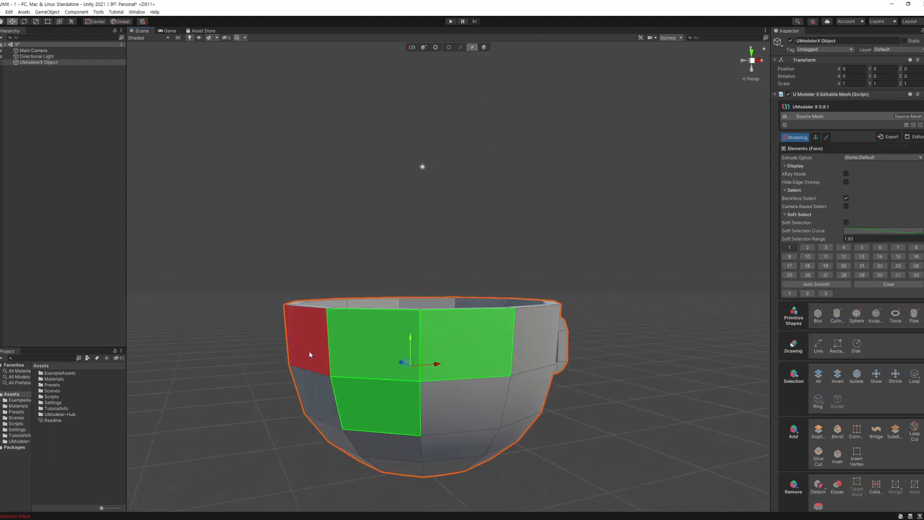
pyautogui.keyDown('shift'); pyautogui.click(309, 355); pyautogui.keyUp('shift')
pyautogui.keyDown('shift'); pyautogui.click(337, 403); pyautogui.keyUp('shift')
pyautogui.keyDown('alt'); pyautogui.moveTo(534, 340); pyautogui.dragTo(389, 286); pyautogui.keyUp('alt')
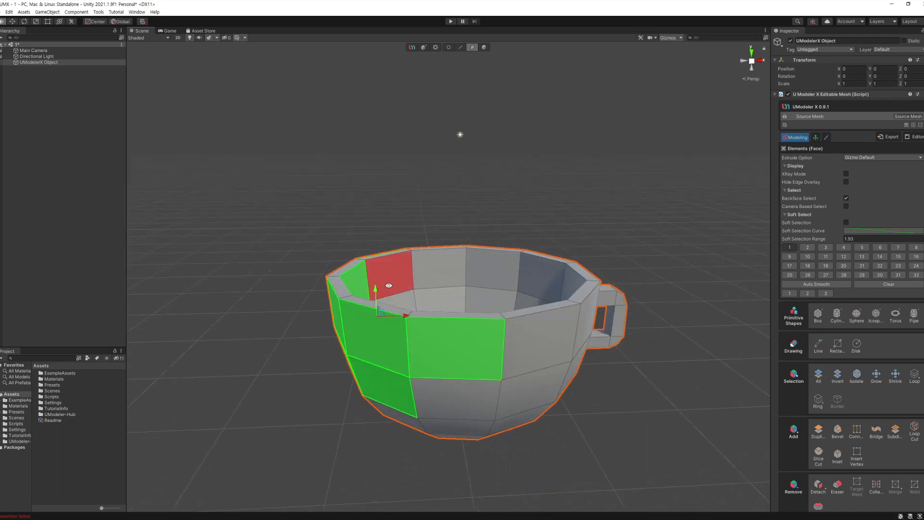
pyautogui.keyDown('shift'); pyautogui.click(364, 286); pyautogui.keyUp('shift')
pyautogui.keyDown('alt'); pyautogui.moveTo(544, 279); pyautogui.dragTo(325, 325); pyautogui.keyUp('alt')
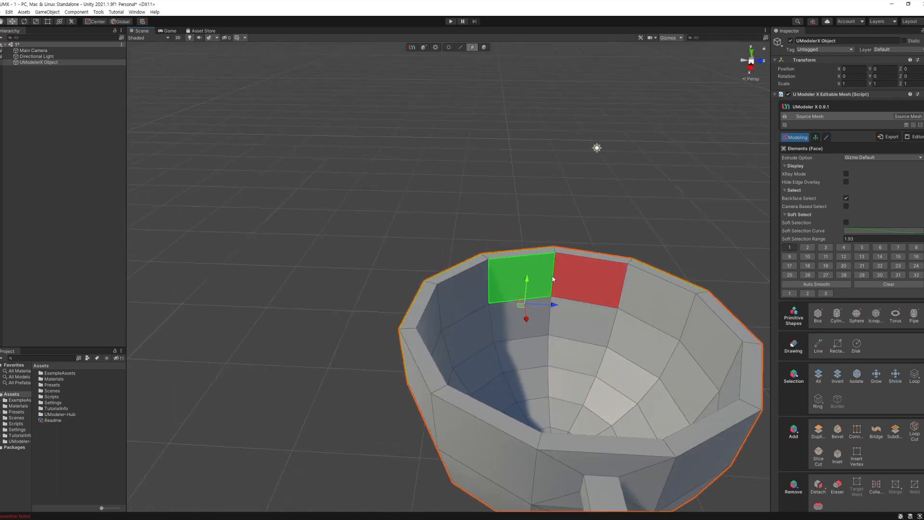
pyautogui.keyDown('shift'); pyautogui.click(519, 290); pyautogui.keyUp('shift')
pyautogui.keyDown('alt'); pyautogui.moveTo(486, 353); pyautogui.dragTo(673, 276); pyautogui.keyUp('alt')
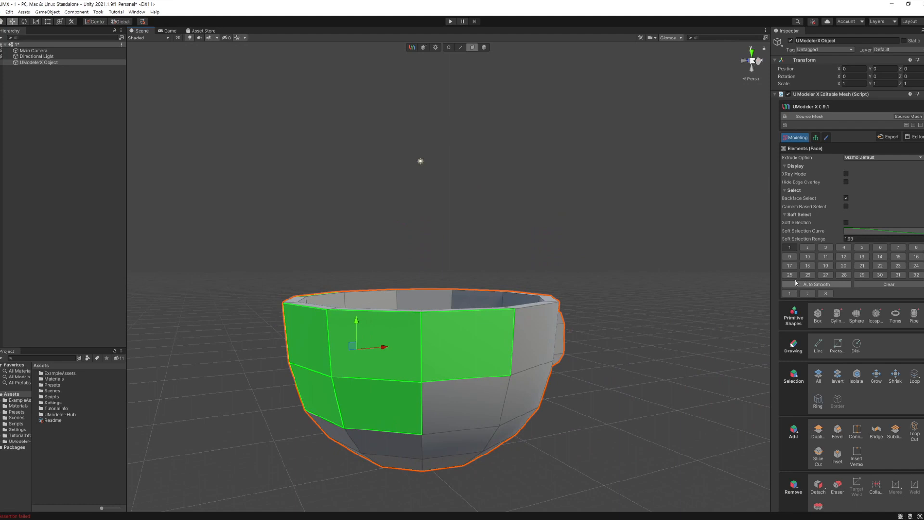
pyautogui.click(789, 247)
pyautogui.click(605, 371)
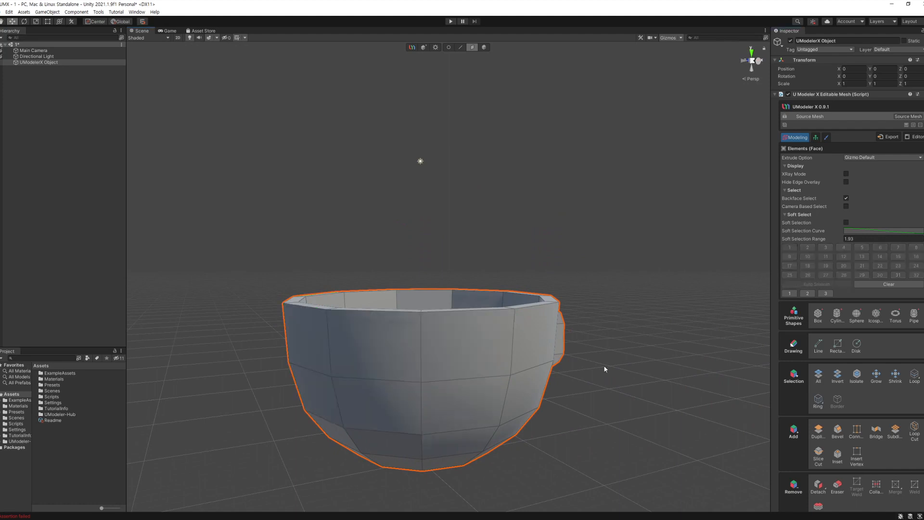
# Step: Deselect the cup object and examine the outer wall's continuous smooth shading against the rim, interior and handle
pyautogui.click(485, 47)
pyautogui.click(557, 143)
pyautogui.keyDown('alt'); pyautogui.moveTo(557, 144); pyautogui.dragTo(562, 288); pyautogui.keyUp('alt')
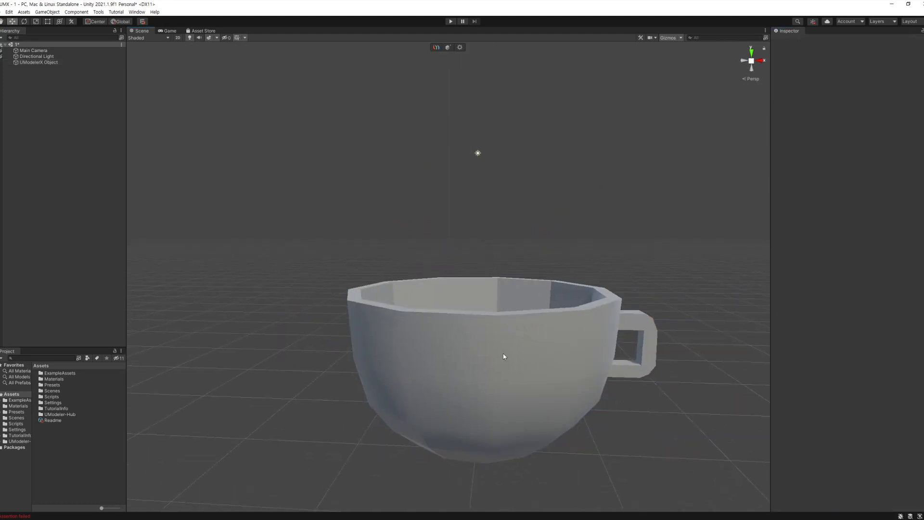
pyautogui.keyDown('alt'); pyautogui.moveTo(492, 397); pyautogui.dragTo(458, 475); pyautogui.keyUp('alt')
pyautogui.keyDown('alt'); pyautogui.moveTo(478, 284); pyautogui.dragTo(494, 349); pyautogui.keyUp('alt')
pyautogui.keyDown('alt'); pyautogui.moveTo(536, 392); pyautogui.dragTo(596, 371); pyautogui.keyUp('alt')
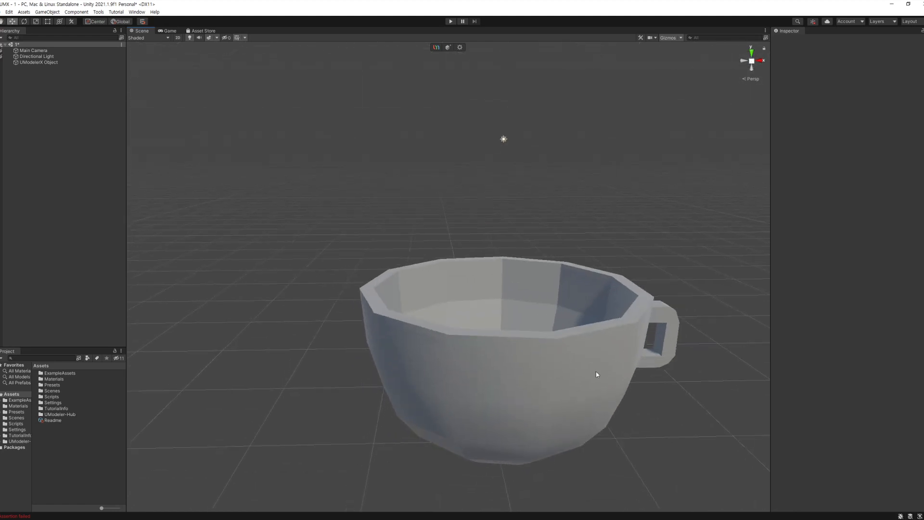
# Step: Select the cup object again and subdivide its entire mesh once with Subdivide
pyautogui.click(596, 371)
pyautogui.keyDown('alt'); pyautogui.moveTo(583, 238); pyautogui.dragTo(627, 260); pyautogui.keyUp('alt')
pyautogui.scroll(-3, 901, 430)
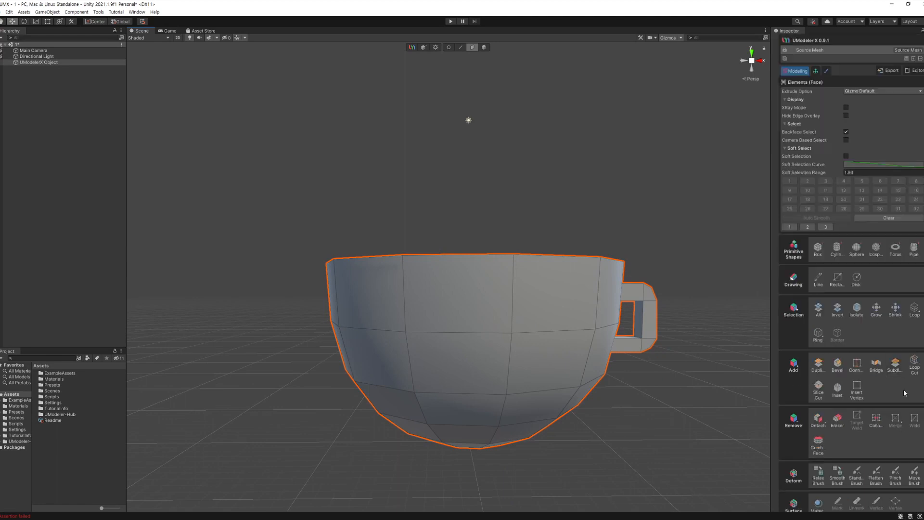
pyautogui.click(537, 296)
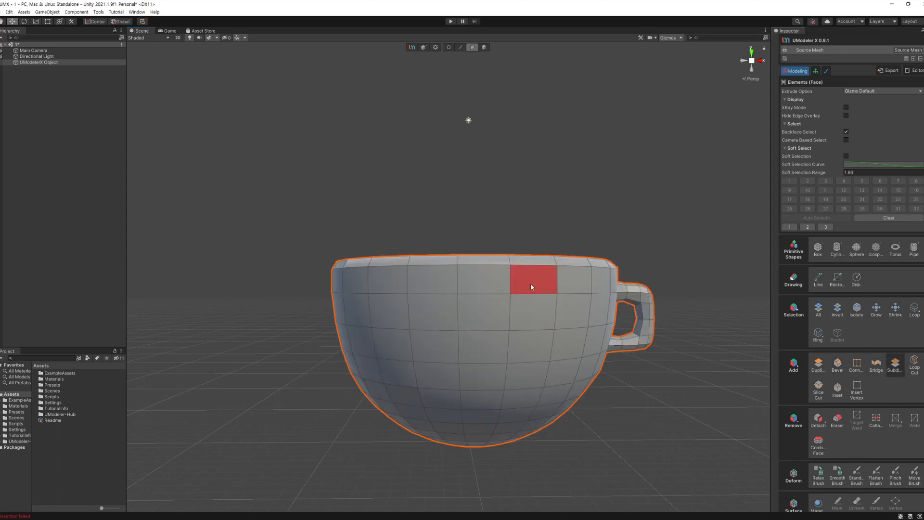
pyautogui.keyDown('alt'); pyautogui.moveTo(623, 429); pyautogui.dragTo(549, 483); pyautogui.keyUp('alt')
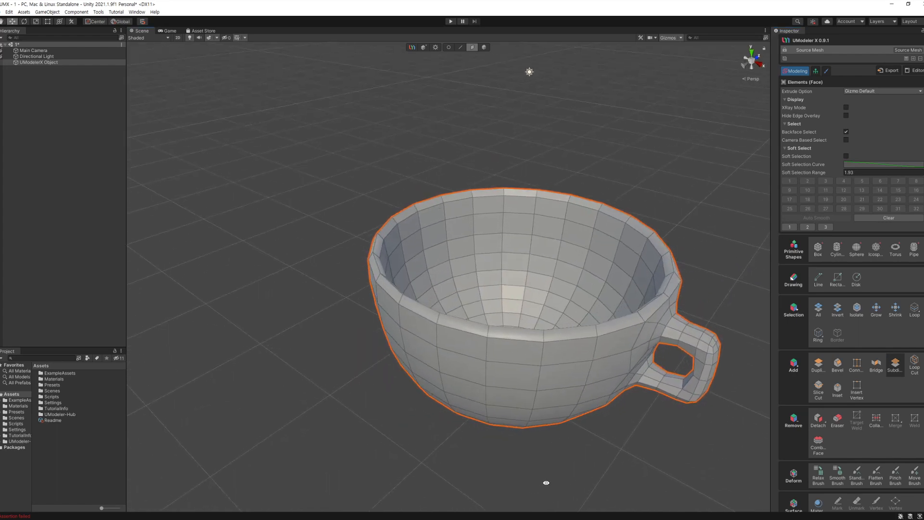
# Step: Deselect the subdivided cup and examine the shading of its outer wall, rounded rim, interior and handle
pyautogui.click(484, 47)
pyautogui.click(476, 117)
pyautogui.keyDown('alt'); pyautogui.moveTo(515, 269); pyautogui.dragTo(525, 334); pyautogui.keyUp('alt')
pyautogui.keyDown('alt'); pyautogui.moveTo(599, 305); pyautogui.dragTo(426, 231); pyautogui.keyUp('alt')
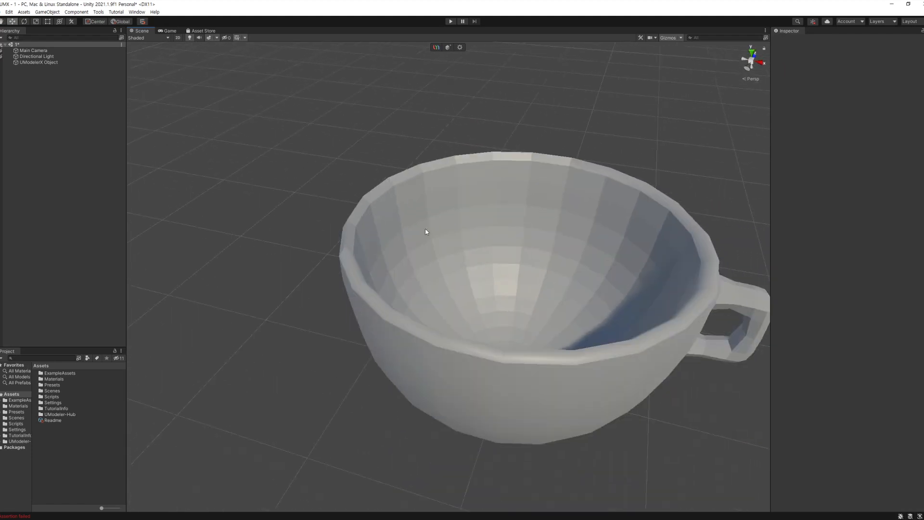
pyautogui.keyDown('alt'); pyautogui.moveTo(493, 299); pyautogui.dragTo(510, 267); pyautogui.keyUp('alt')
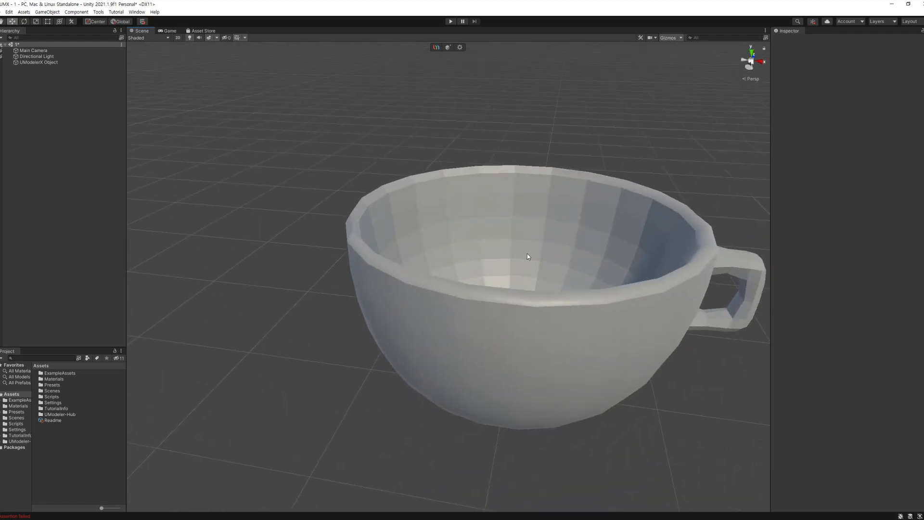
# Step: Reselect the cup and go through edge and vertex selection modes, ending in face selection mode
pyautogui.click(504, 360)
pyautogui.click(472, 48)
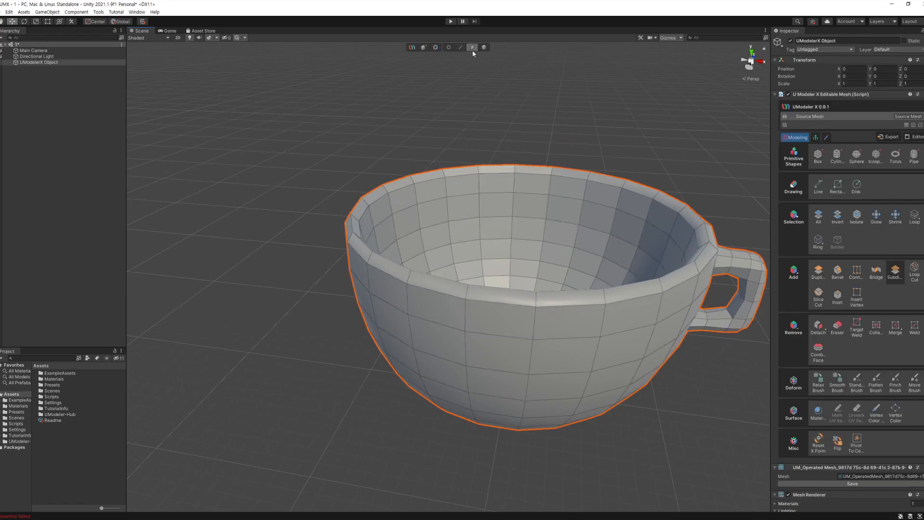
pyautogui.click(551, 316)
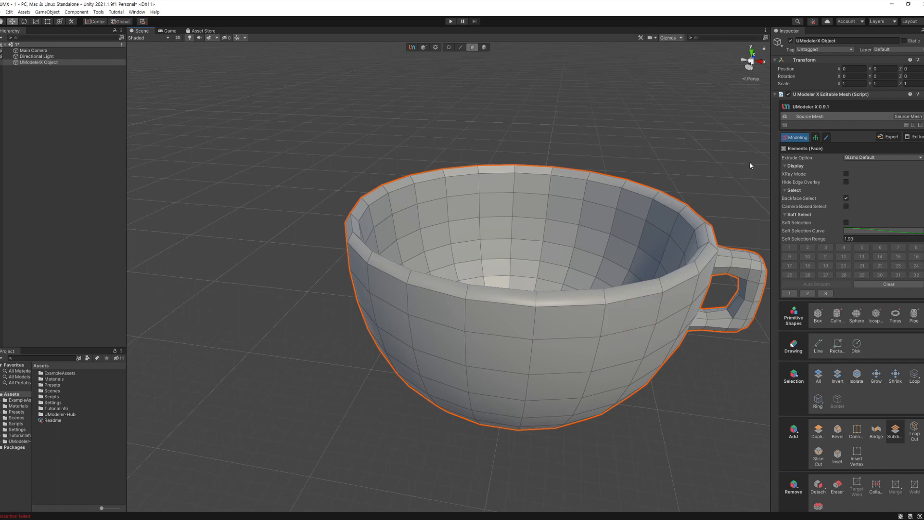
pyautogui.click(460, 47)
pyautogui.click(449, 47)
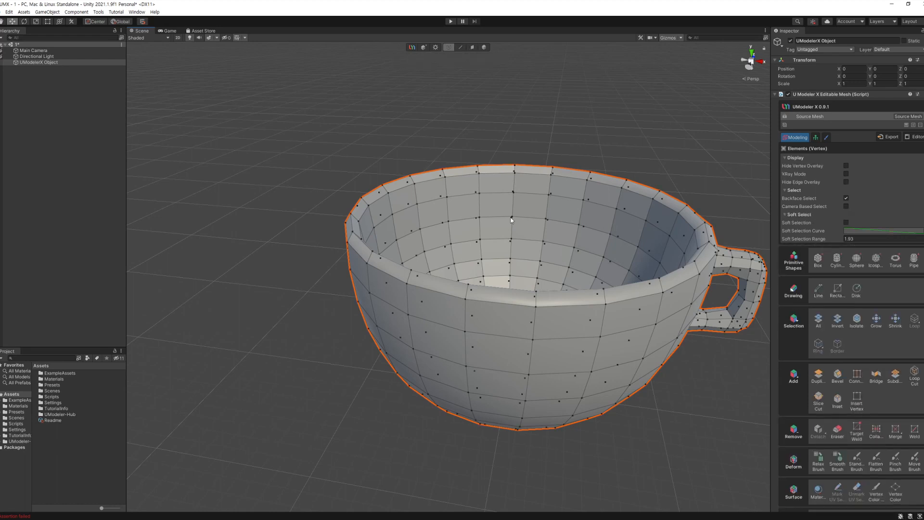
pyautogui.click(472, 48)
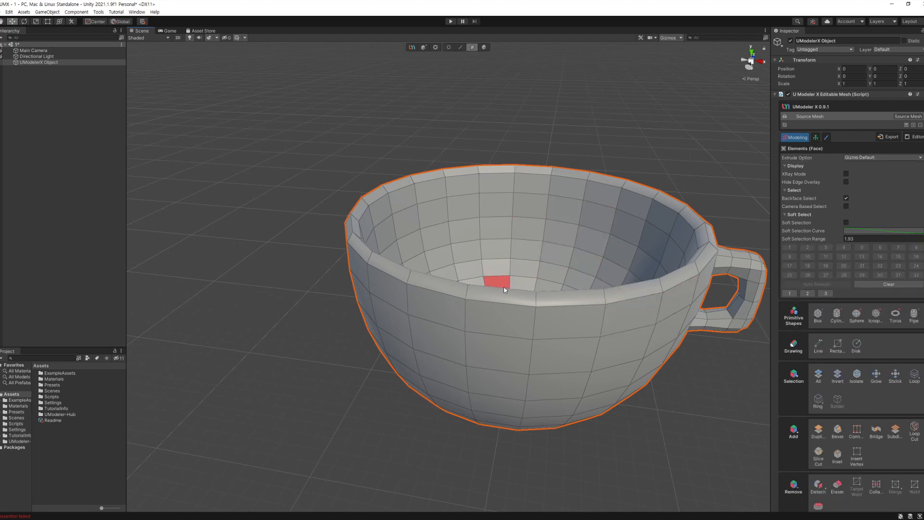
# Step: Turn on XRay Mode for the cup mesh and select a single face on the upper inner wall
pyautogui.scroll(2, 501, 270)
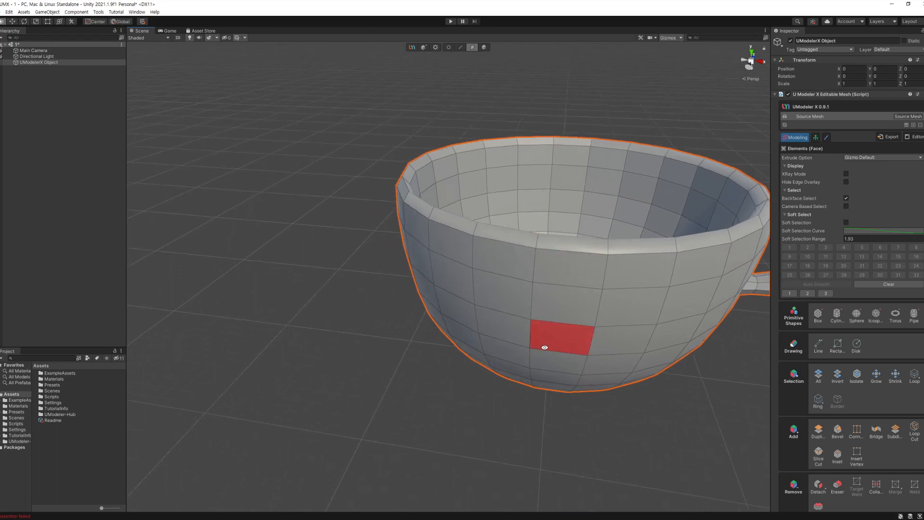
pyautogui.keyDown('alt'); pyautogui.moveTo(543, 351); pyautogui.dragTo(561, 303); pyautogui.keyUp('alt')
pyautogui.moveTo(458, 262); pyautogui.dragTo(467, 291, button='middle')
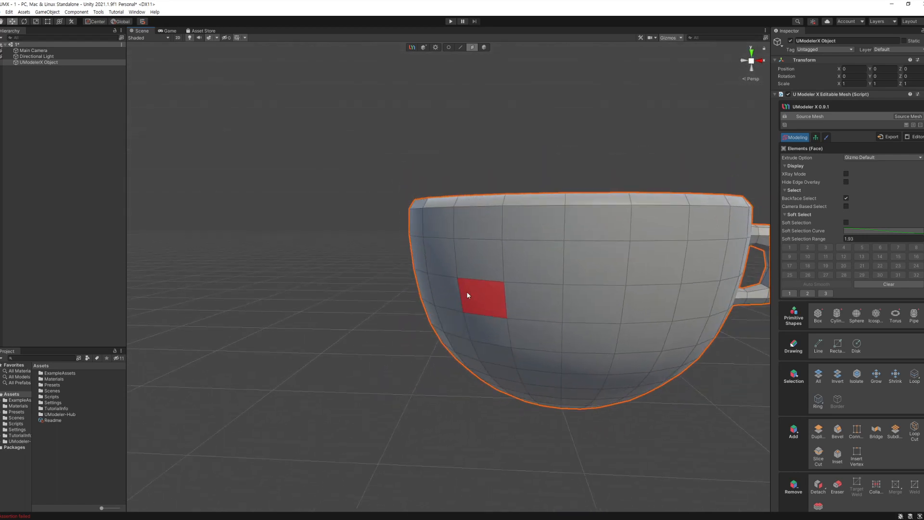
pyautogui.scroll(3, 466, 291)
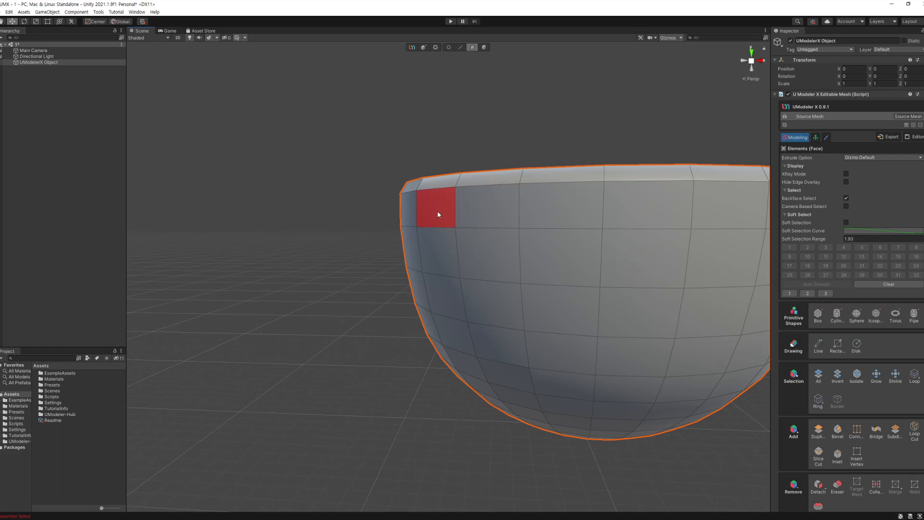
pyautogui.click(846, 174)
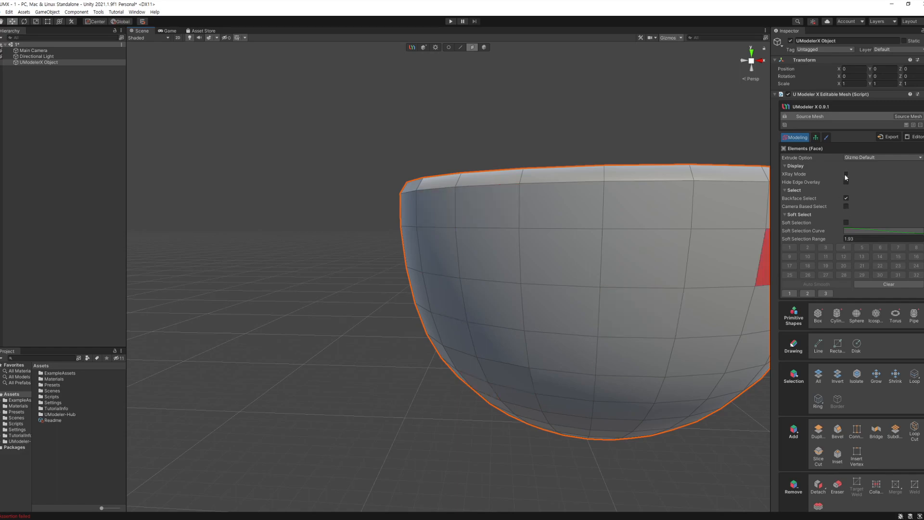
pyautogui.keyDown('alt'); pyautogui.moveTo(764, 215); pyautogui.dragTo(472, 221); pyautogui.keyUp('alt')
pyautogui.click(471, 221)
pyautogui.keyDown('alt'); pyautogui.moveTo(374, 239); pyautogui.dragTo(400, 192); pyautogui.keyUp('alt')
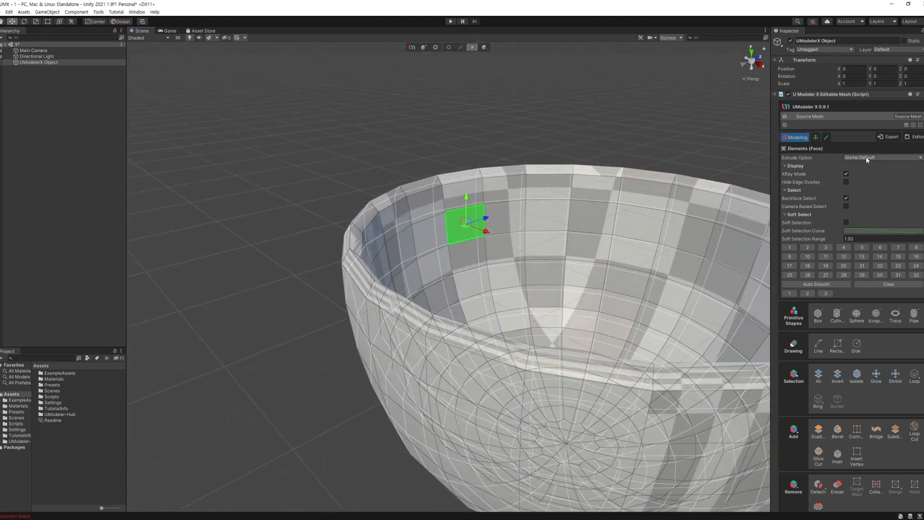
# Step: Turn XRay Mode off to compare the mesh display in other selection modes, and turn it back on in face mode
pyautogui.click(846, 174)
pyautogui.click(461, 47)
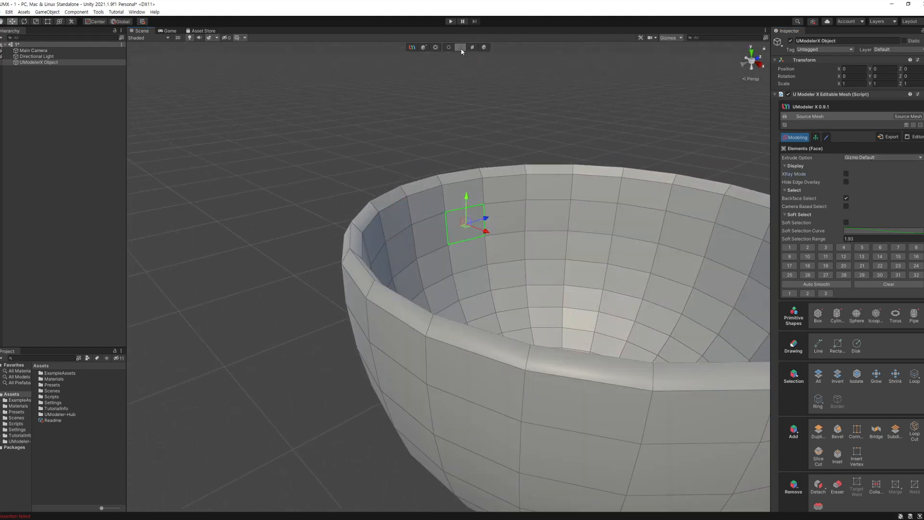
pyautogui.click(473, 46)
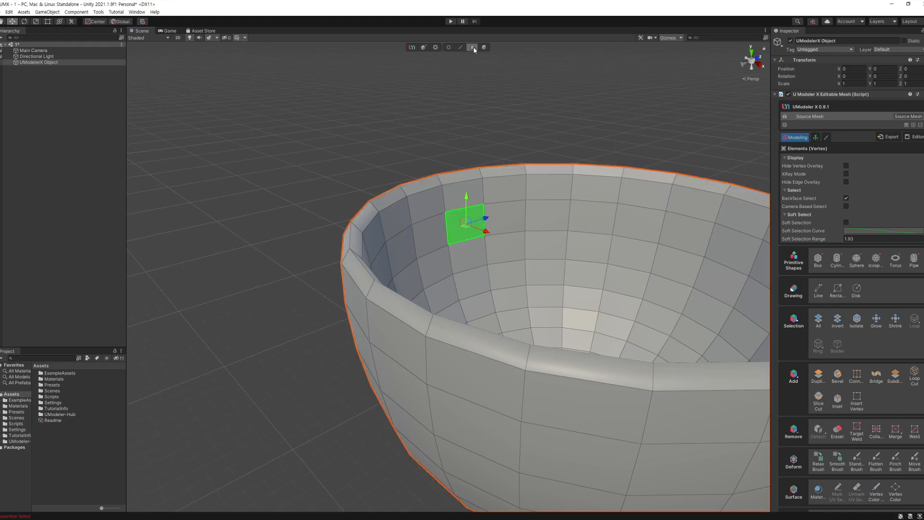
pyautogui.click(844, 174)
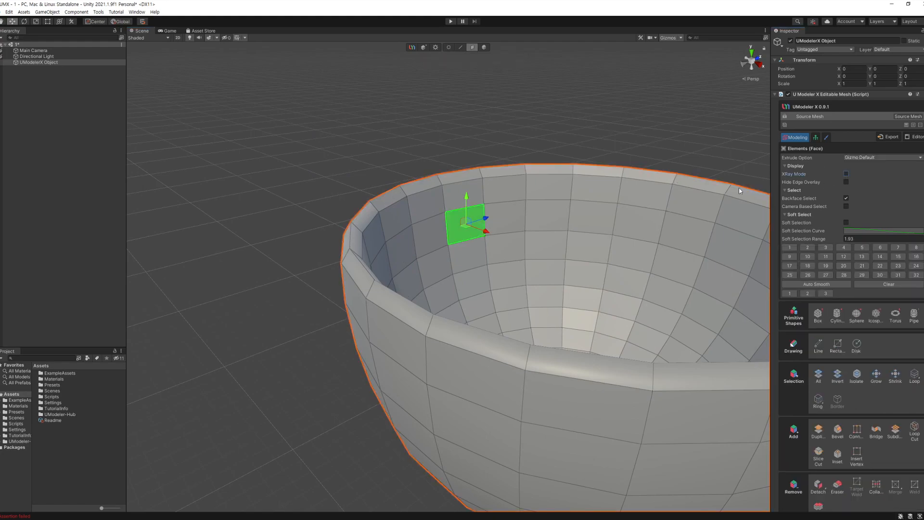
pyautogui.click(847, 174)
# Step: Select a cup wall face just below the rim with XRay Mode on and inspect the see-through wireframe
pyautogui.keyDown('alt'); pyautogui.moveTo(571, 211); pyautogui.dragTo(681, 245); pyautogui.keyUp('alt')
pyautogui.scroll(-3, 572, 218)
pyautogui.scroll(3, 625, 192)
pyautogui.click(625, 192)
pyautogui.scroll(-4, 684, 255)
pyautogui.moveTo(683, 255); pyautogui.dragTo(693, 258, button='middle')
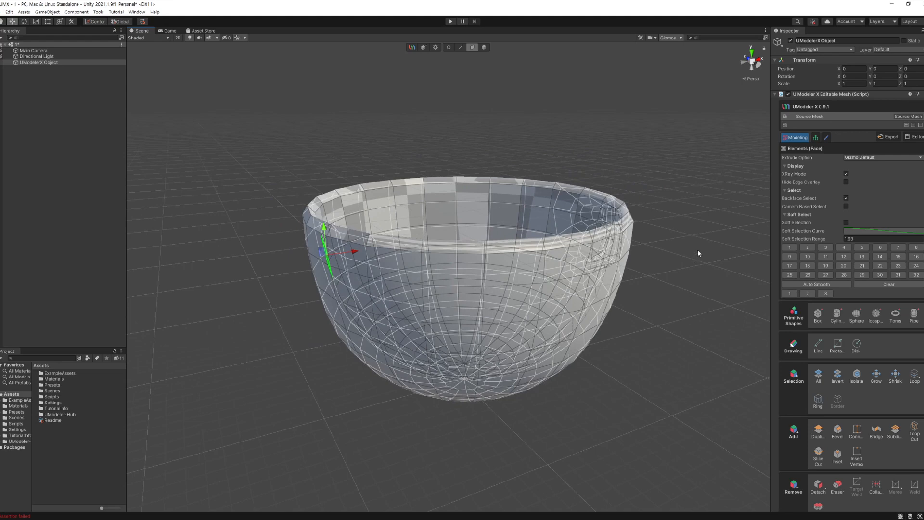